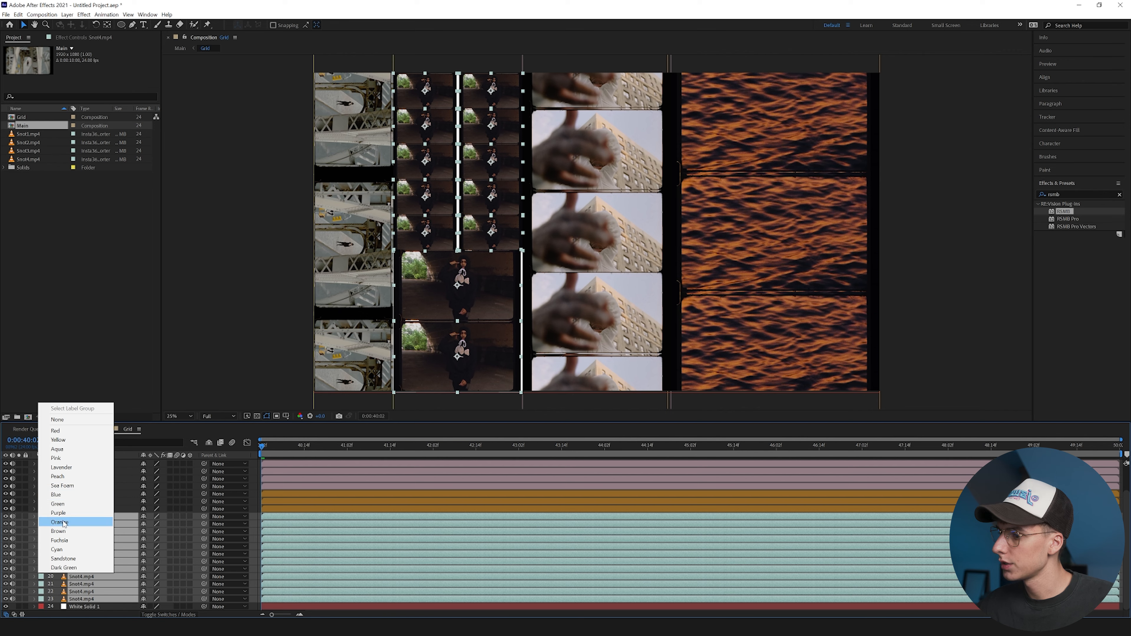
# Set the label colour of the Snot4.mp4 layers to Fuchsia and delete the White Solid 1 layer
pyautogui.click(67, 540)
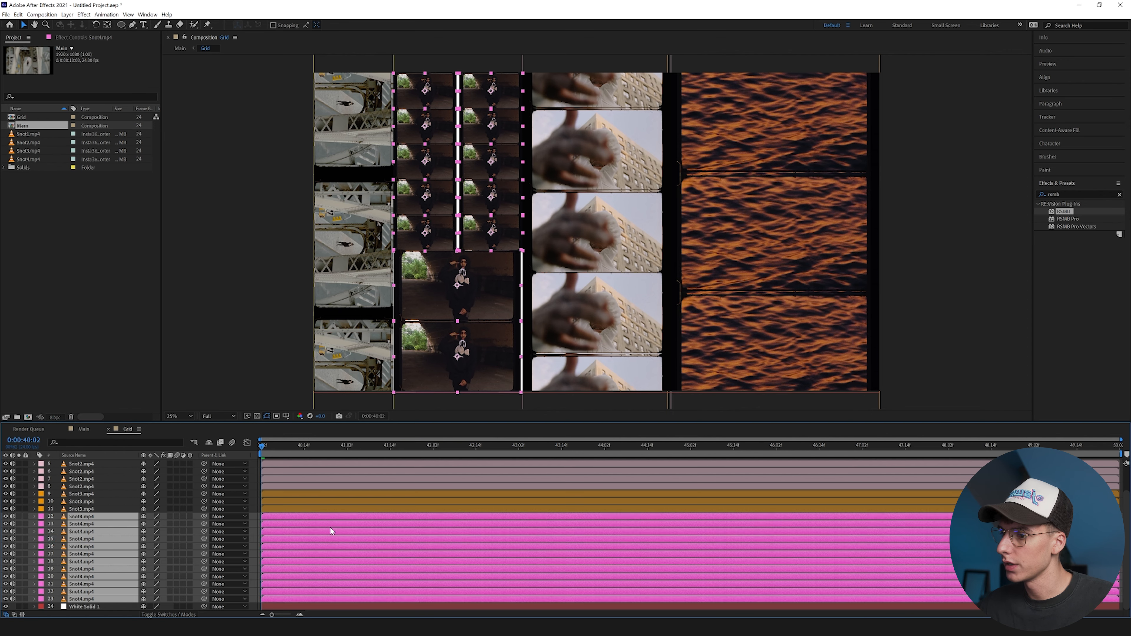
pyautogui.press('F2')
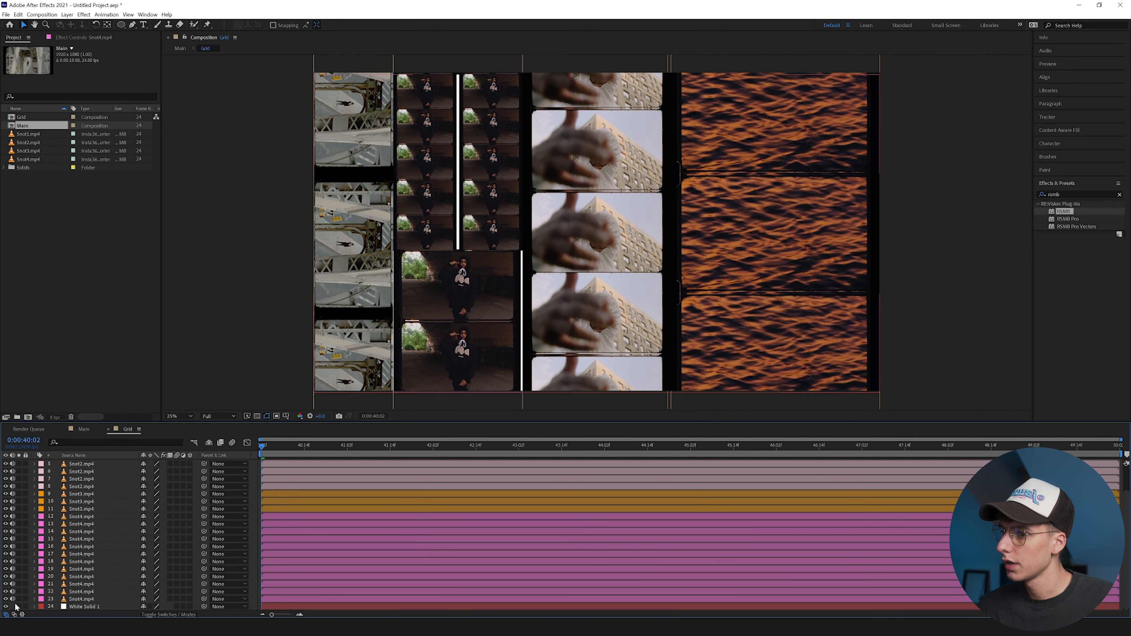
pyautogui.click(280, 607)
pyautogui.press('Delete')
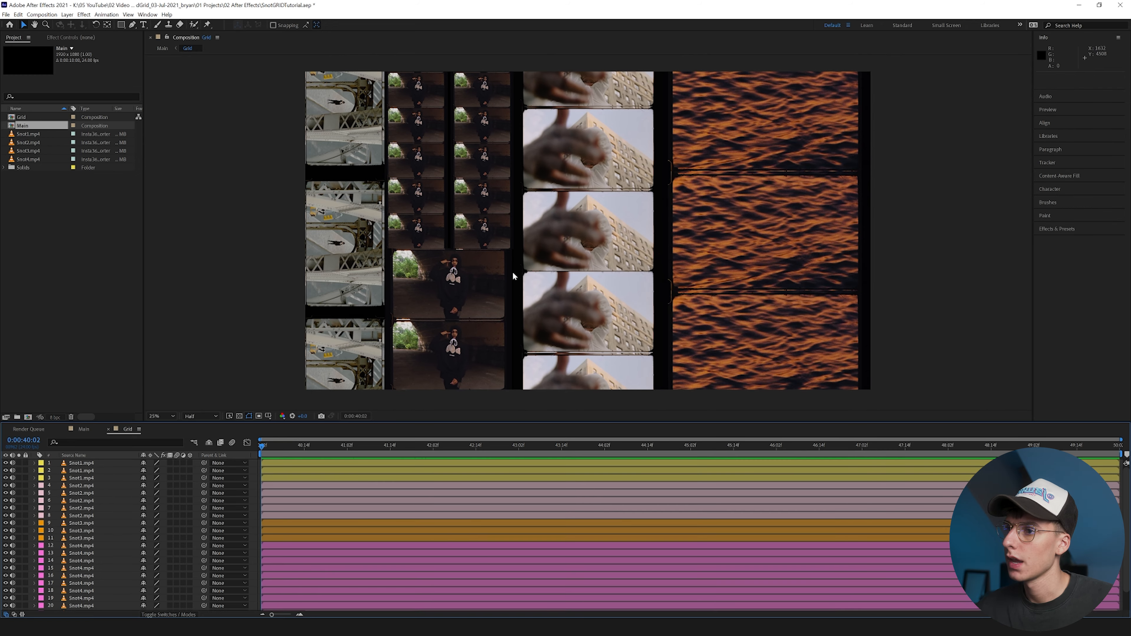
# Play back the Grid composition and review its composition settings without changing them
pyautogui.press('space')
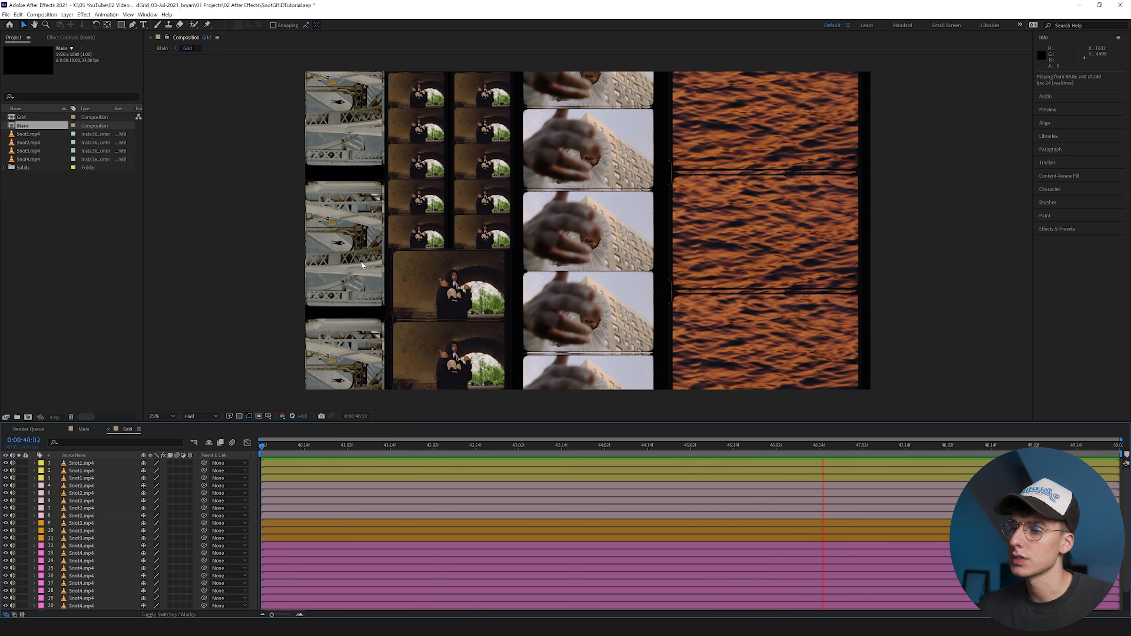
pyautogui.press('space')
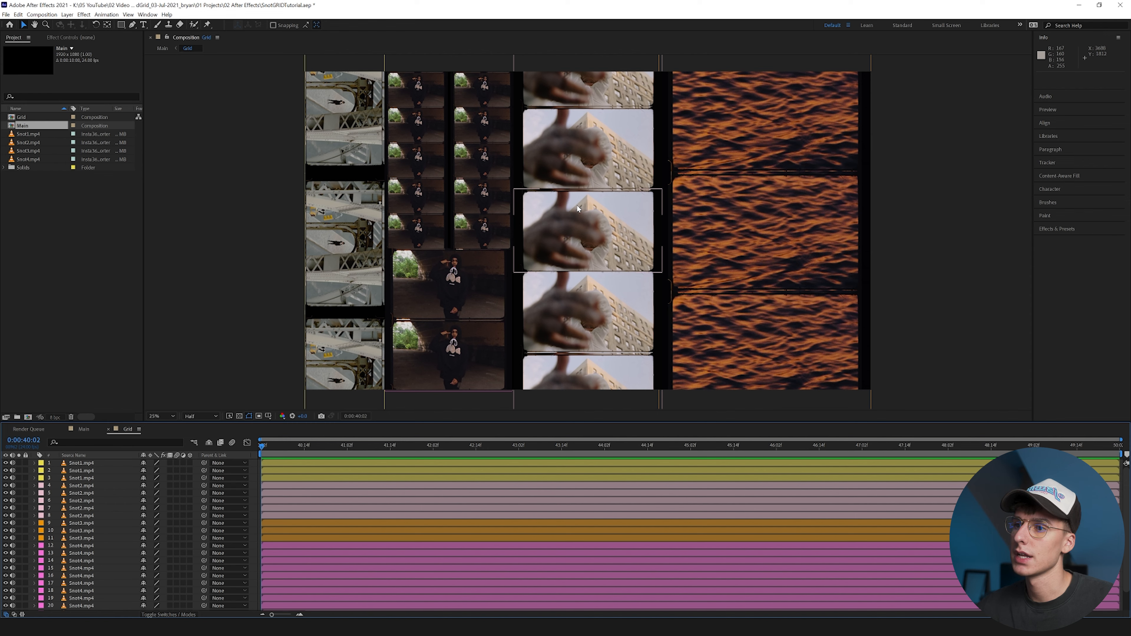
pyautogui.click(53, 16)
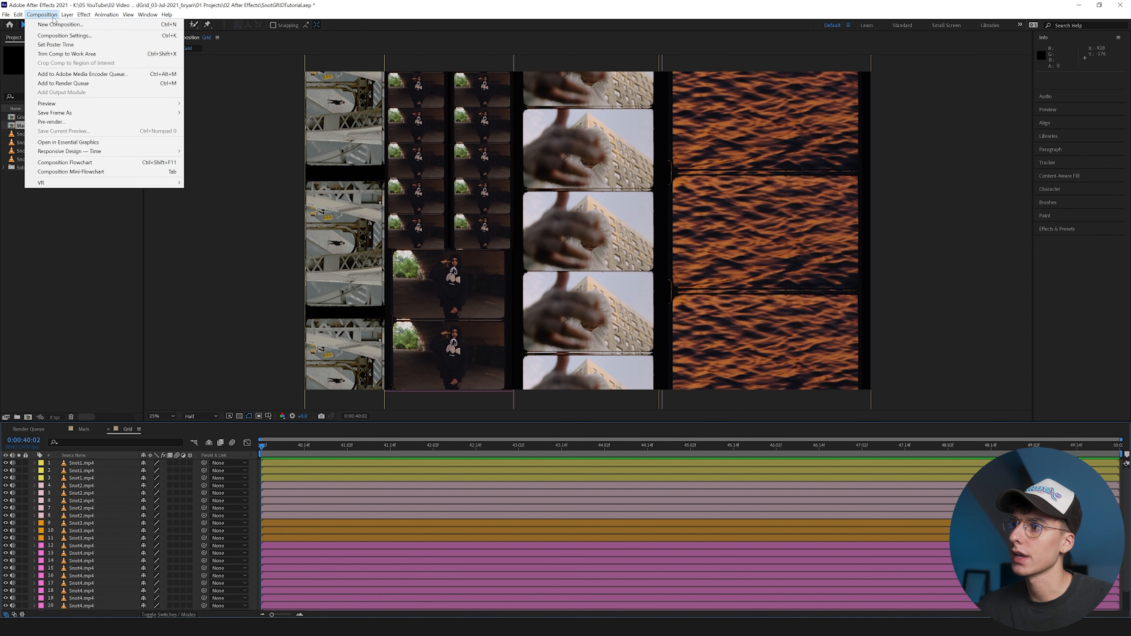
pyautogui.click(58, 35)
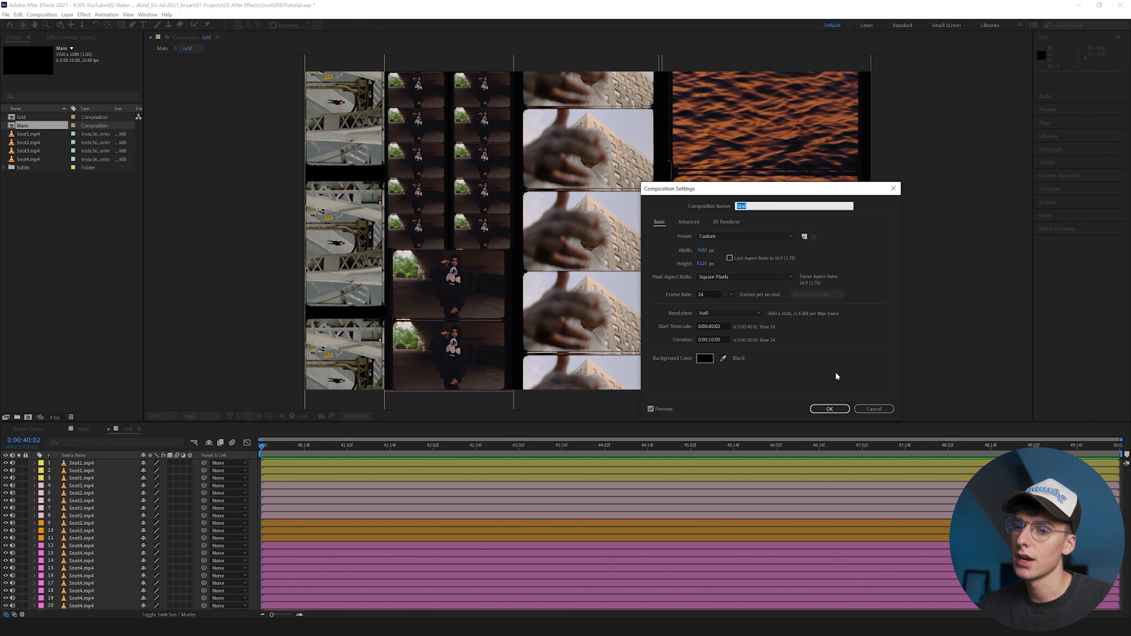
pyautogui.click(874, 409)
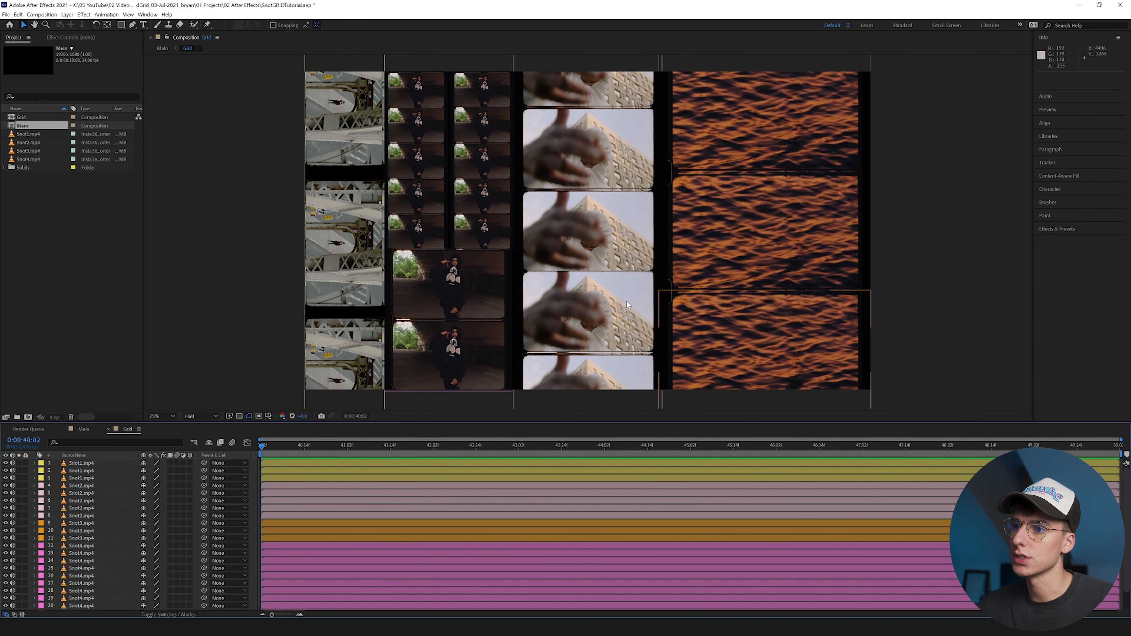
# Pre-compose the three Snot1.mp4 layers into a new composition named 1
pyautogui.click(277, 465)
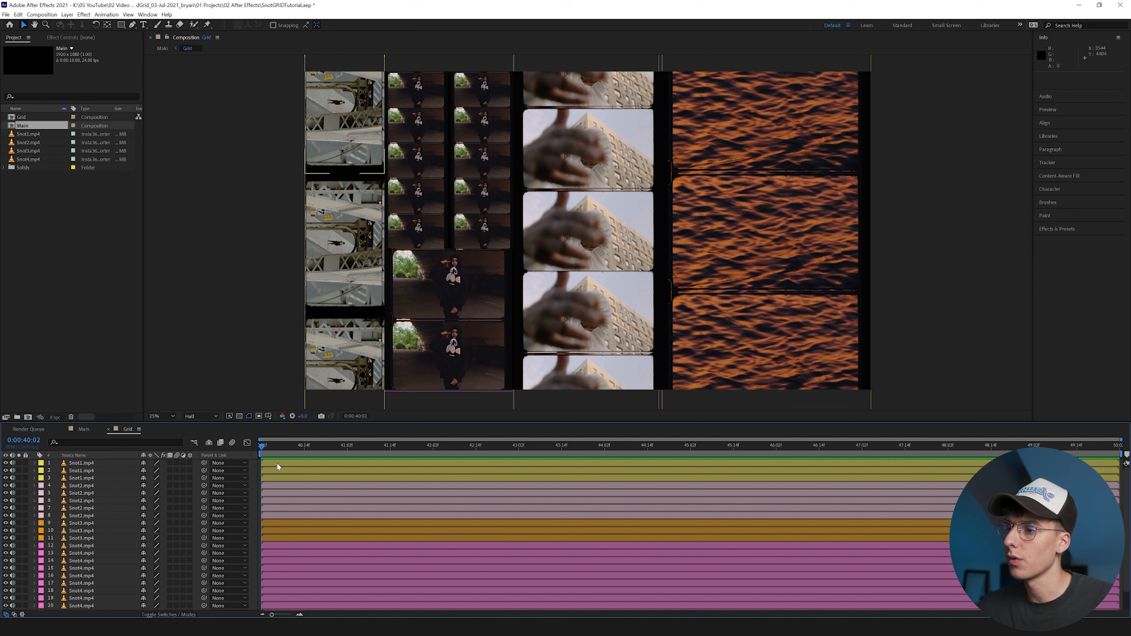
pyautogui.click(277, 464)
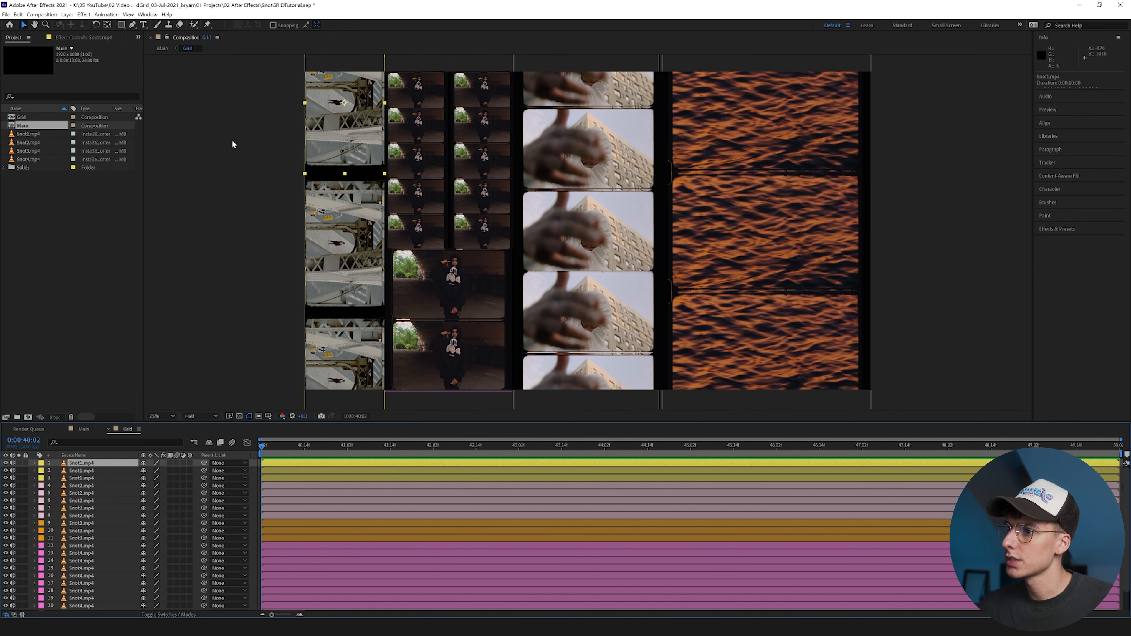
pyautogui.keyDown('shift'); pyautogui.click(91, 479); pyautogui.keyUp('shift')
pyautogui.rightClick(91, 478)
pyautogui.click(111, 434)
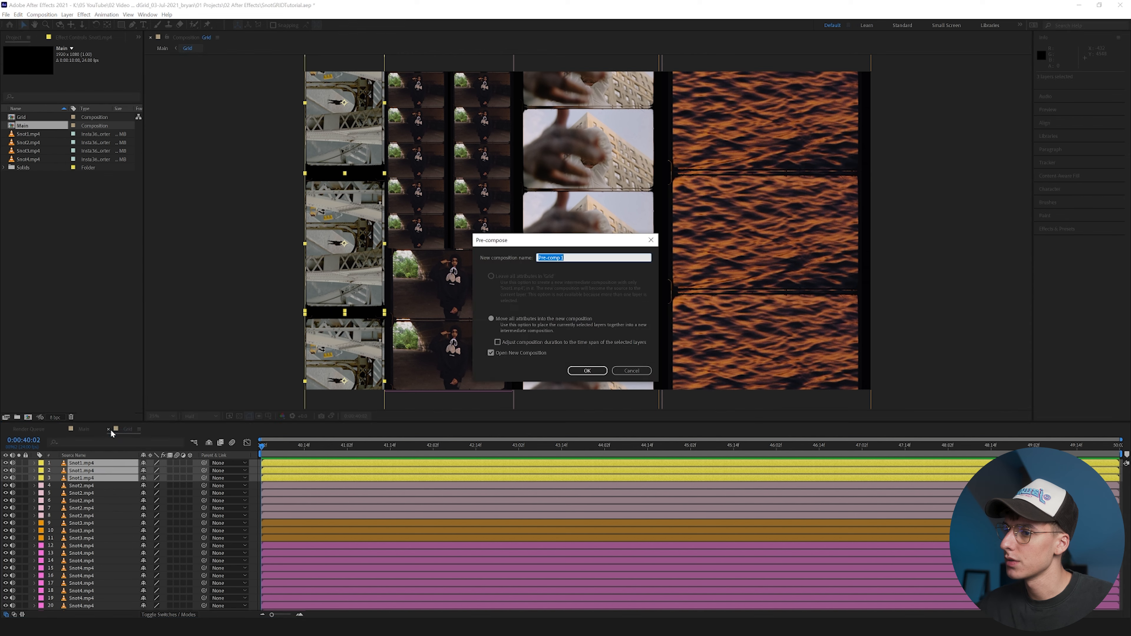
pyautogui.write('1')
pyautogui.press('Return')
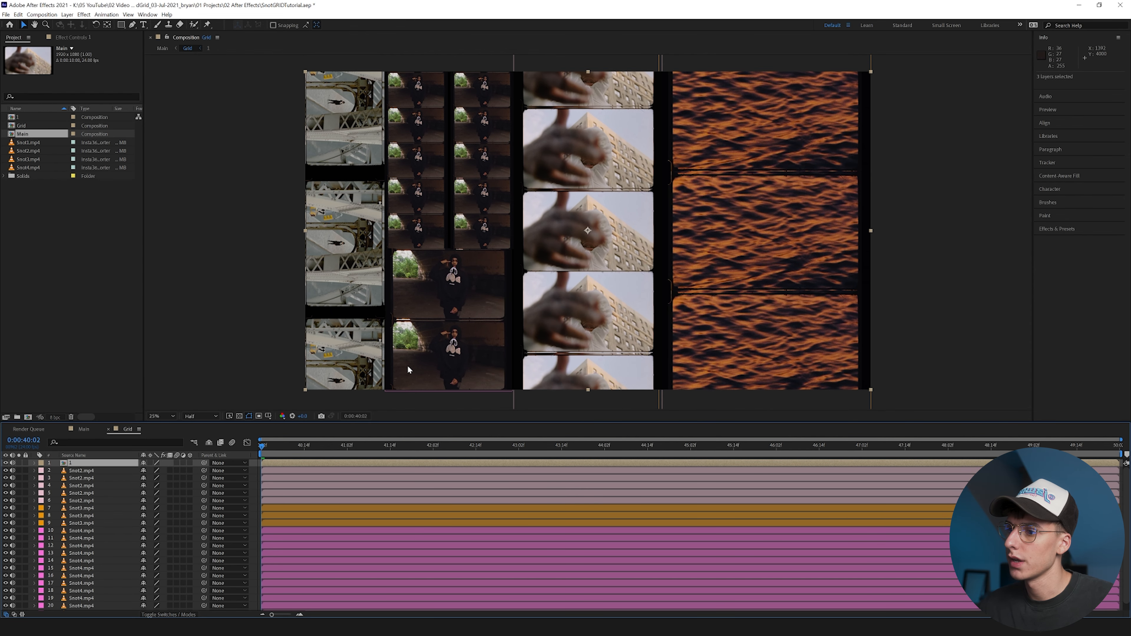
# Pre-compose all the fuchsia Snot4.mp4 layers into a new composition named 2
pyautogui.click(316, 530)
pyautogui.scroll(-1, 293, 543)
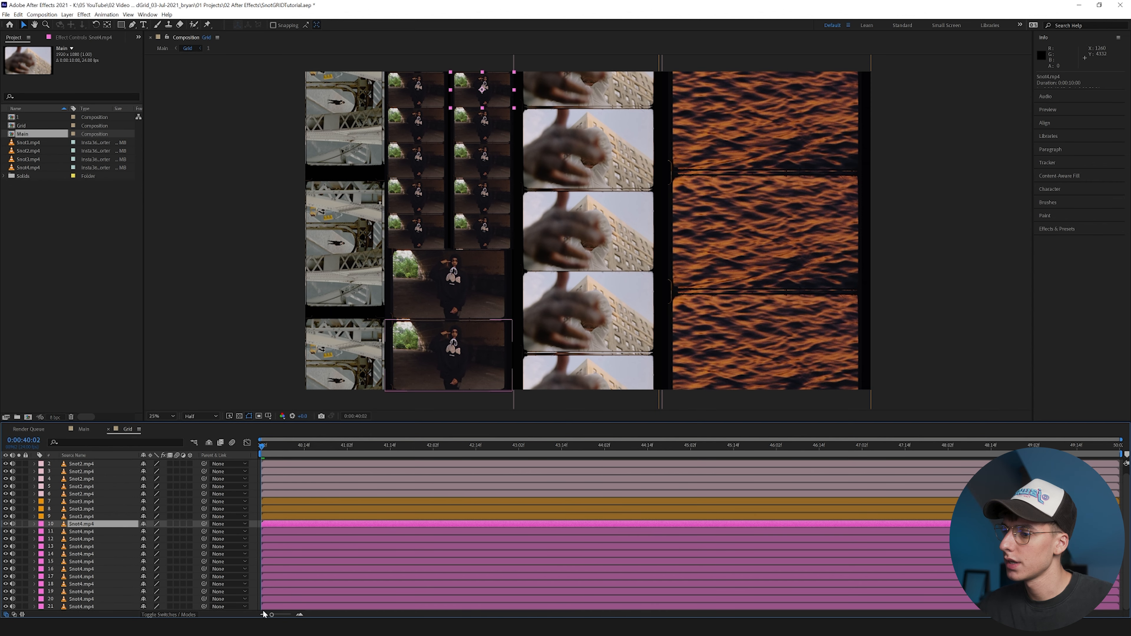
pyautogui.keyDown('shift'); pyautogui.click(270, 604); pyautogui.keyUp('shift')
pyautogui.rightClick(272, 606)
pyautogui.click(311, 560)
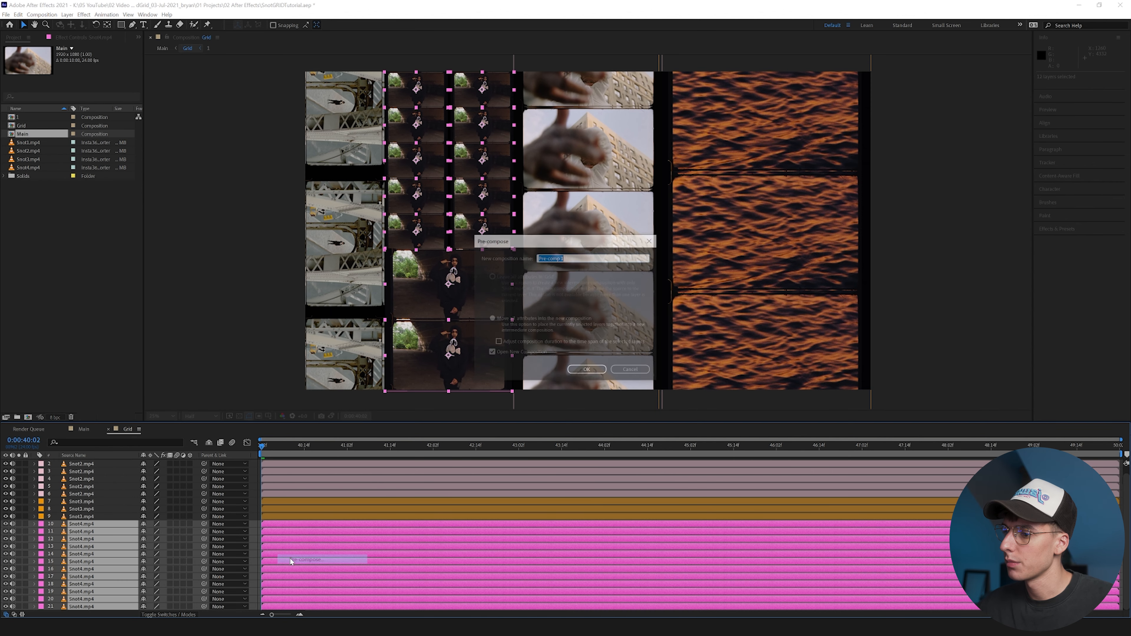
pyautogui.write('2')
pyautogui.click(587, 371)
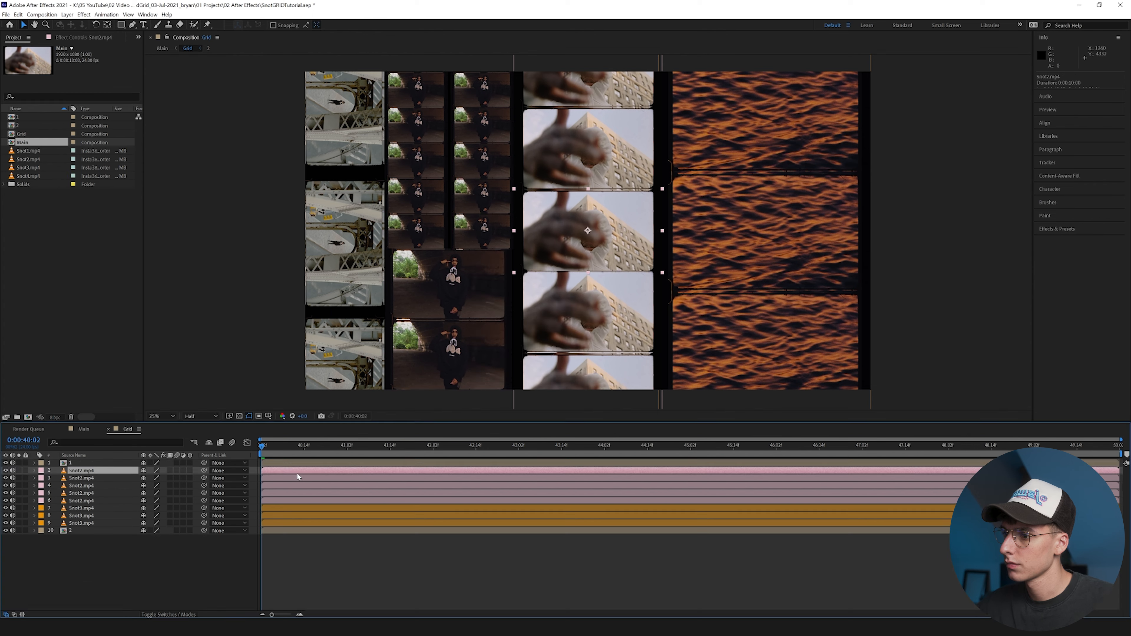
# Pre-compose the Snot2.mp4 layers as 3 and the Snot3.mp4 layers as 4, with layer 2 placed directly below layer 1
pyautogui.moveTo(312, 468); pyautogui.dragTo(287, 507)
pyautogui.rightClick(287, 507)
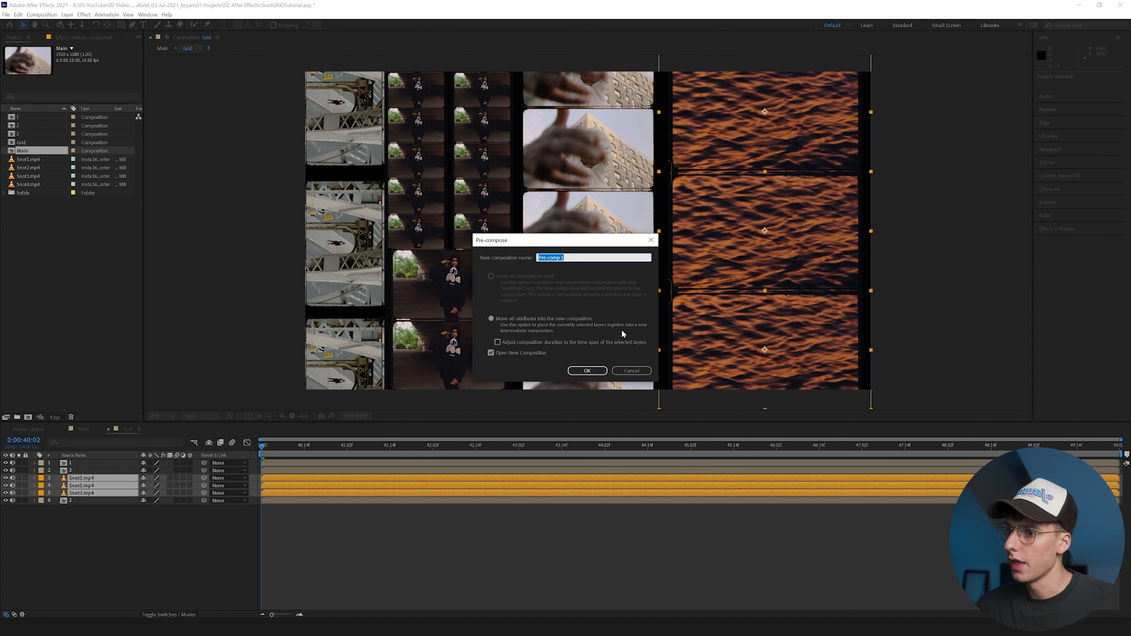
pyautogui.write('4')
pyautogui.click(587, 370)
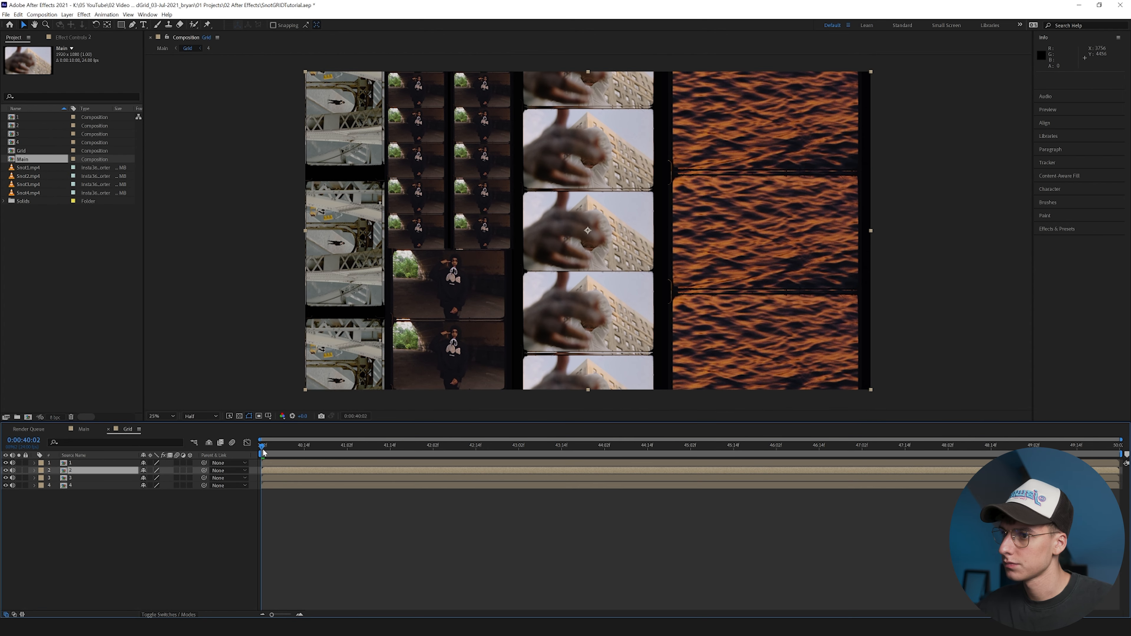
# Switch from the Grid composition to the Main composition
pyautogui.click(95, 431)
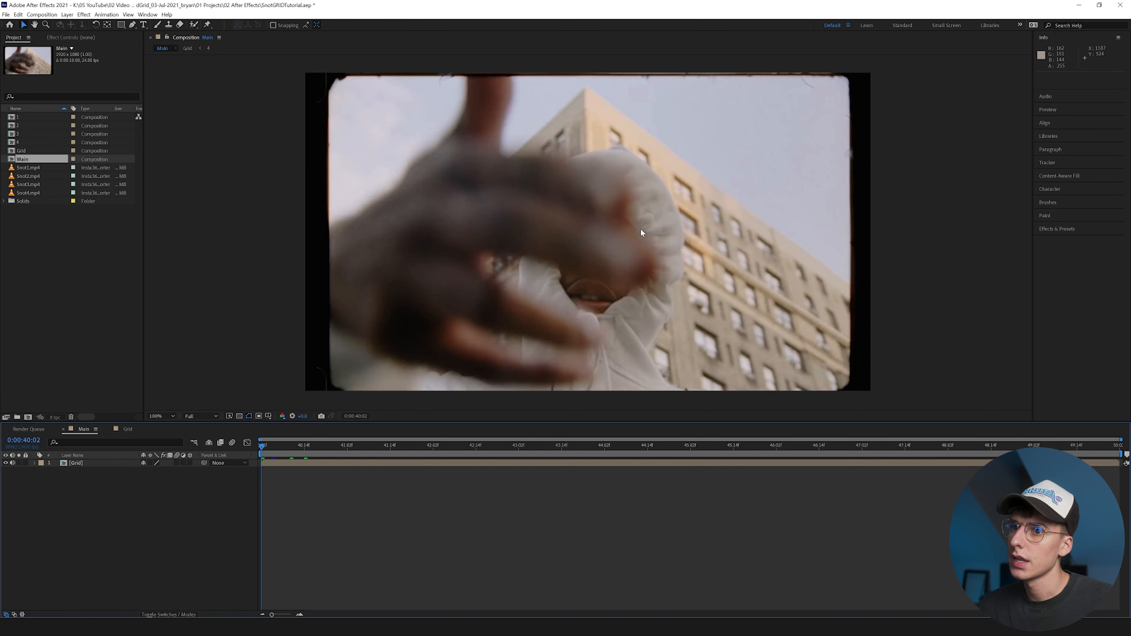
pyautogui.doubleClick(577, 243)
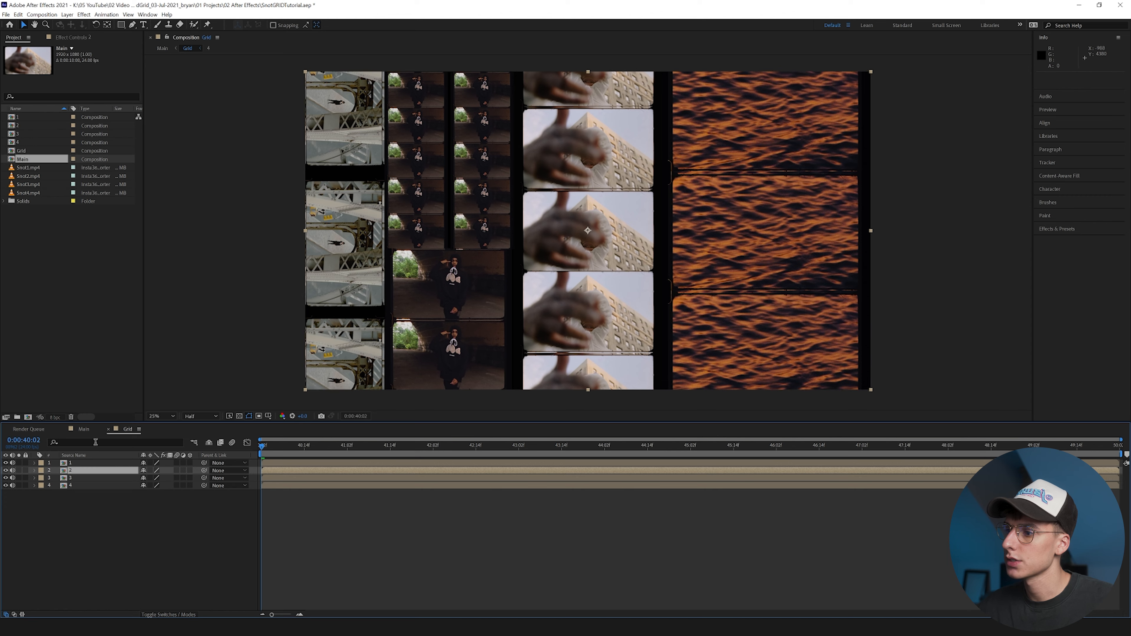
pyautogui.click(84, 429)
# Try scaling down the Grid layer in the Main composition, undo the scale change and return to Main
pyautogui.click(312, 464)
pyautogui.press('s')
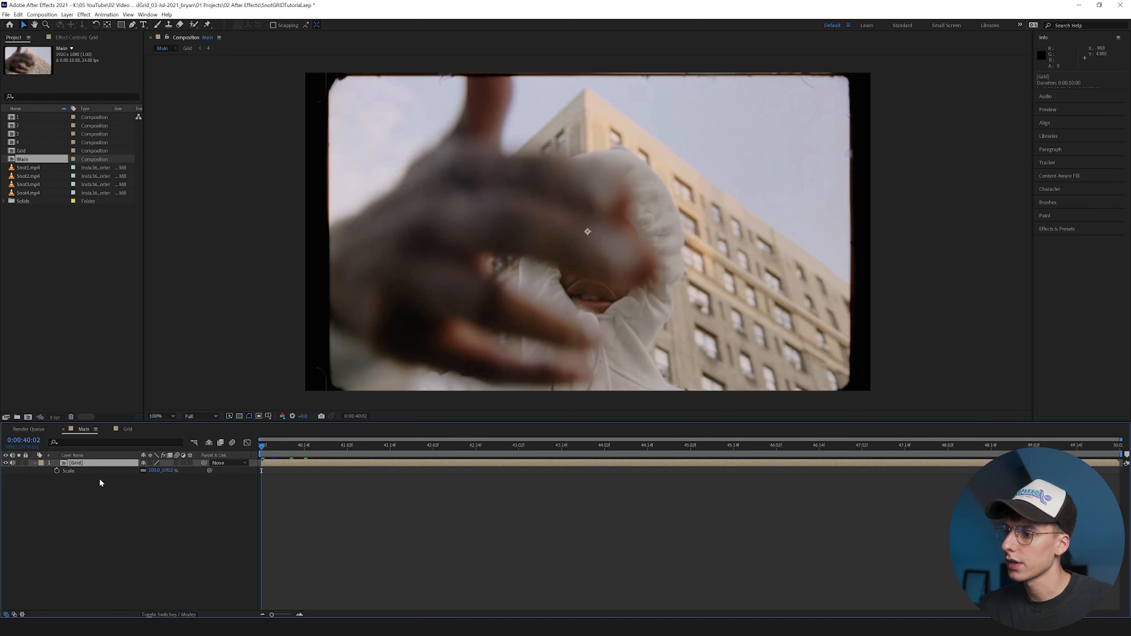
pyautogui.moveTo(157, 476); pyautogui.dragTo(122, 472)
pyautogui.hotkey('ctrl', 'z')
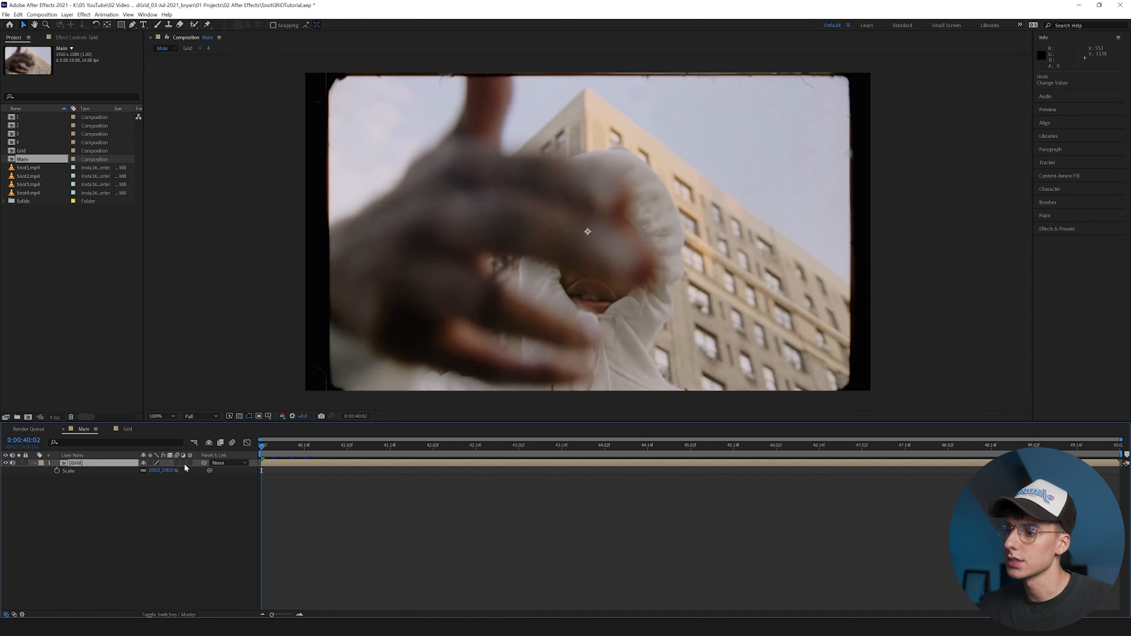
pyautogui.click(127, 429)
pyautogui.click(84, 430)
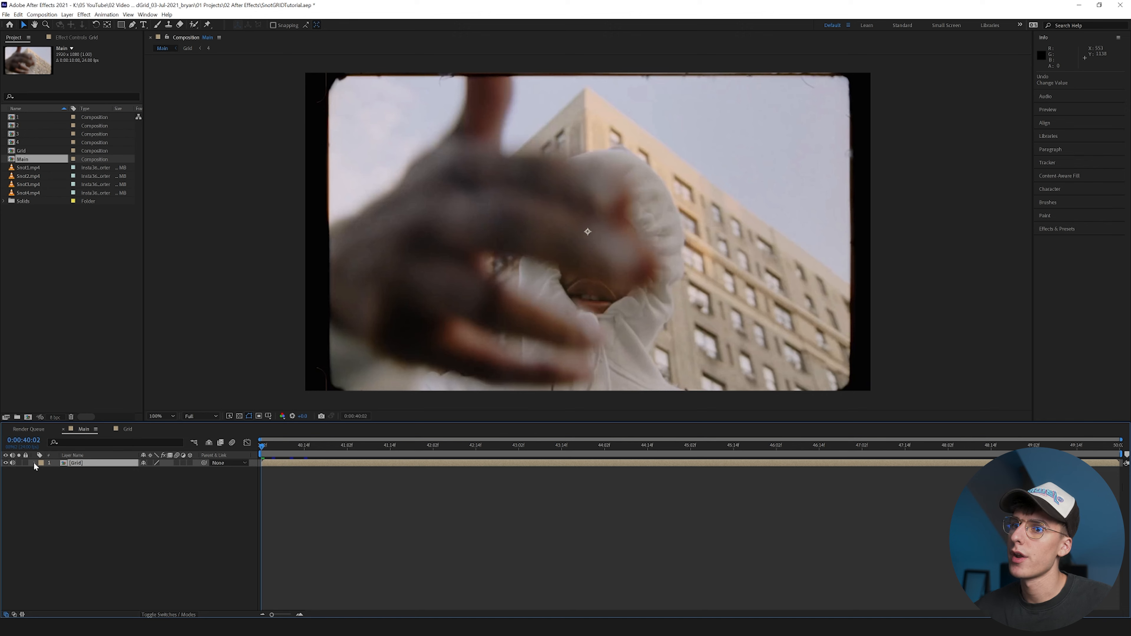
# Try to add a two-node camera above the 2D Grid layer
pyautogui.rightClick(109, 512)
pyautogui.moveTo(124, 522)
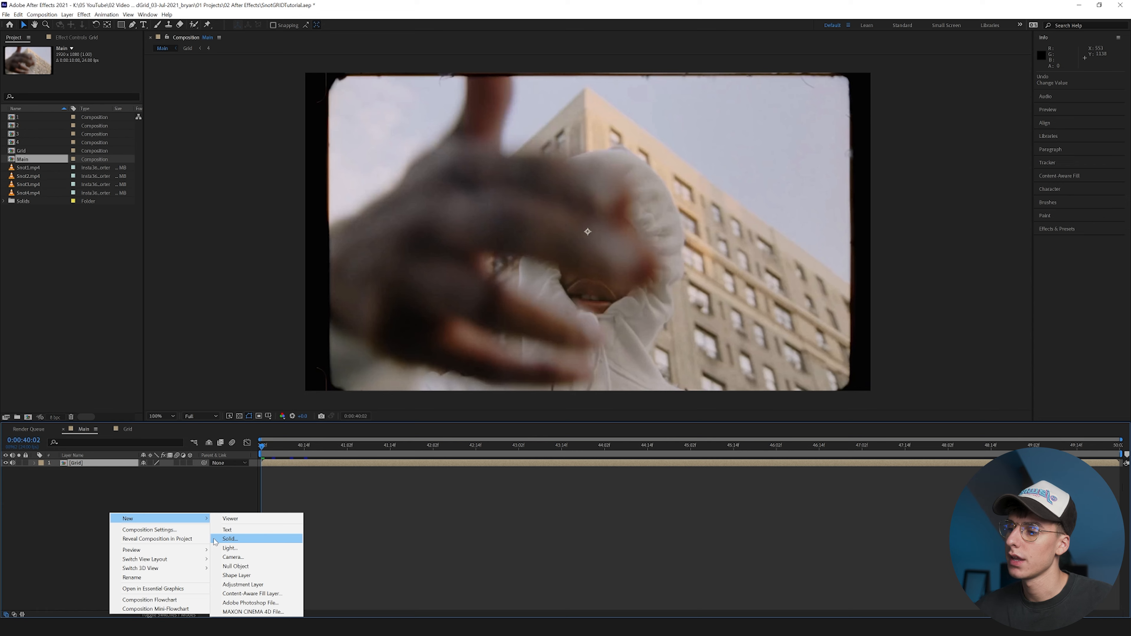
pyautogui.click(235, 560)
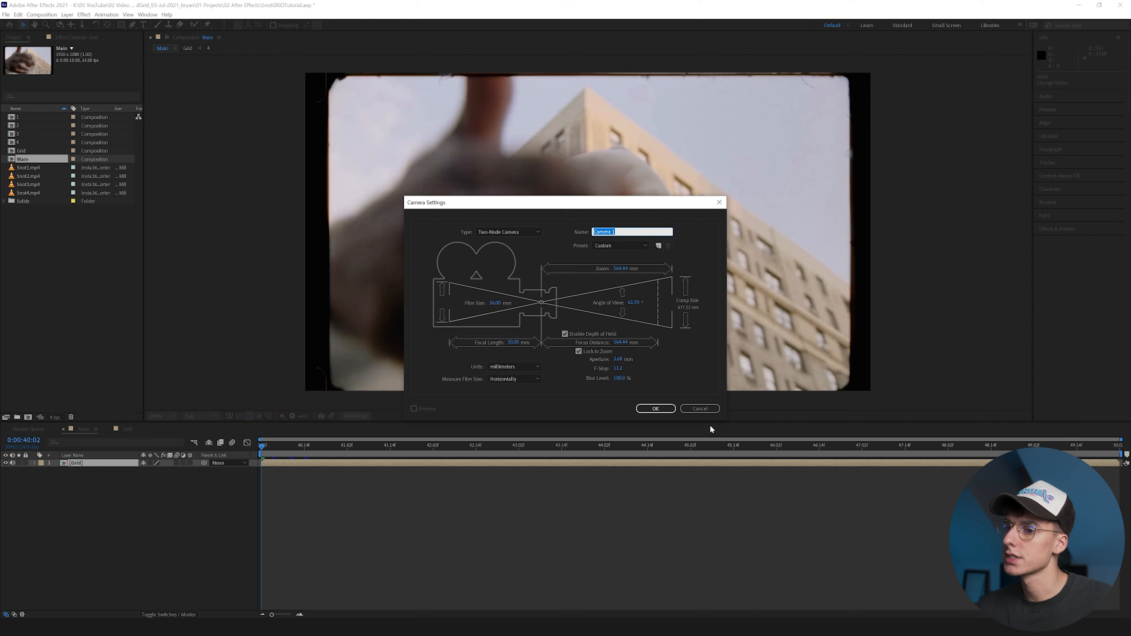
pyautogui.click(656, 408)
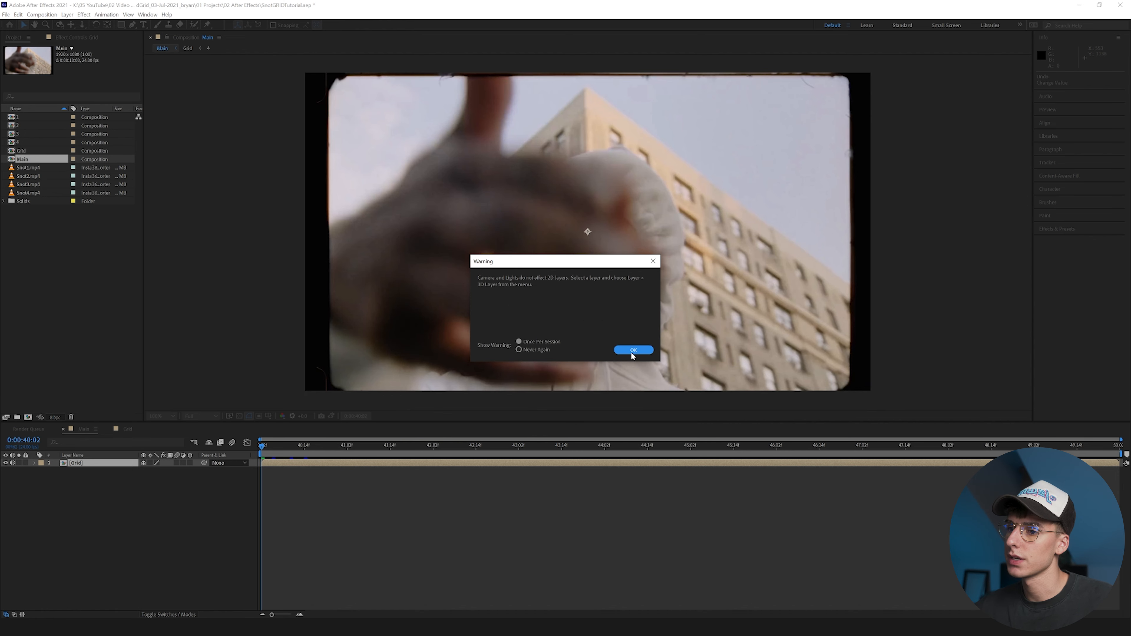
pyautogui.click(631, 352)
# Create a two-node camera named Camera 1 in the Main composition, keeping the offered camera settings
pyautogui.rightClick(119, 491)
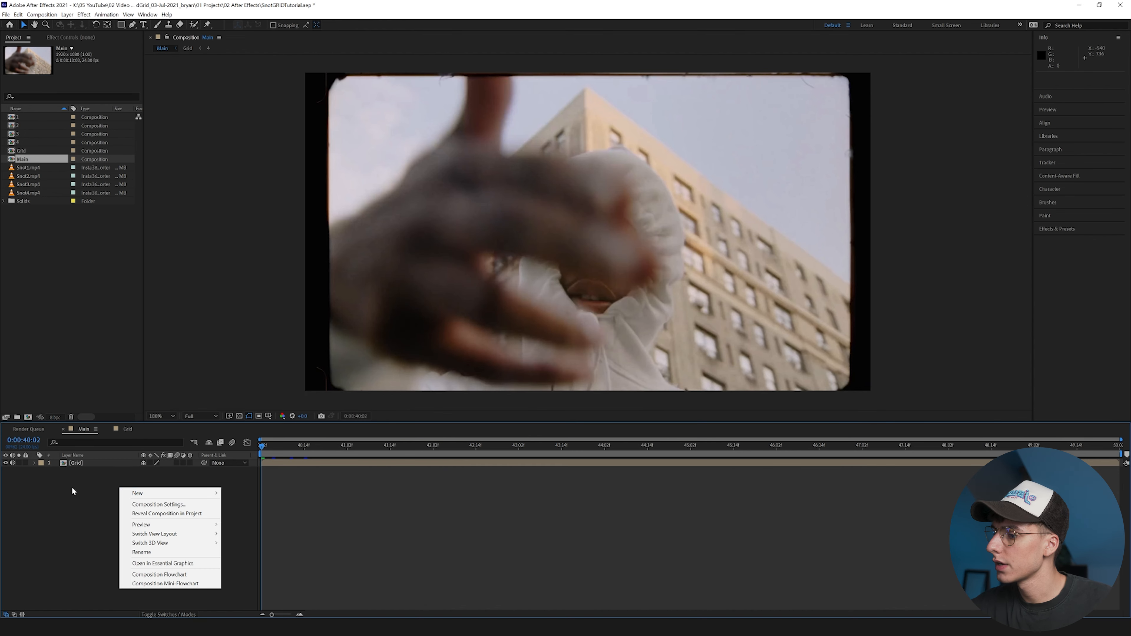
pyautogui.moveTo(138, 494)
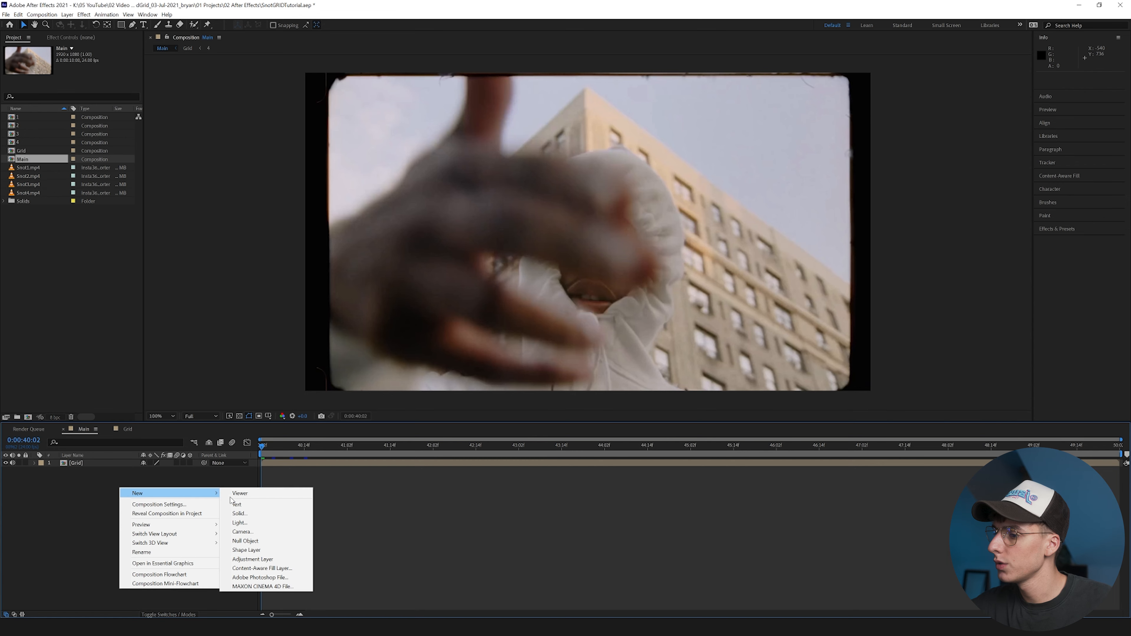
pyautogui.click(247, 532)
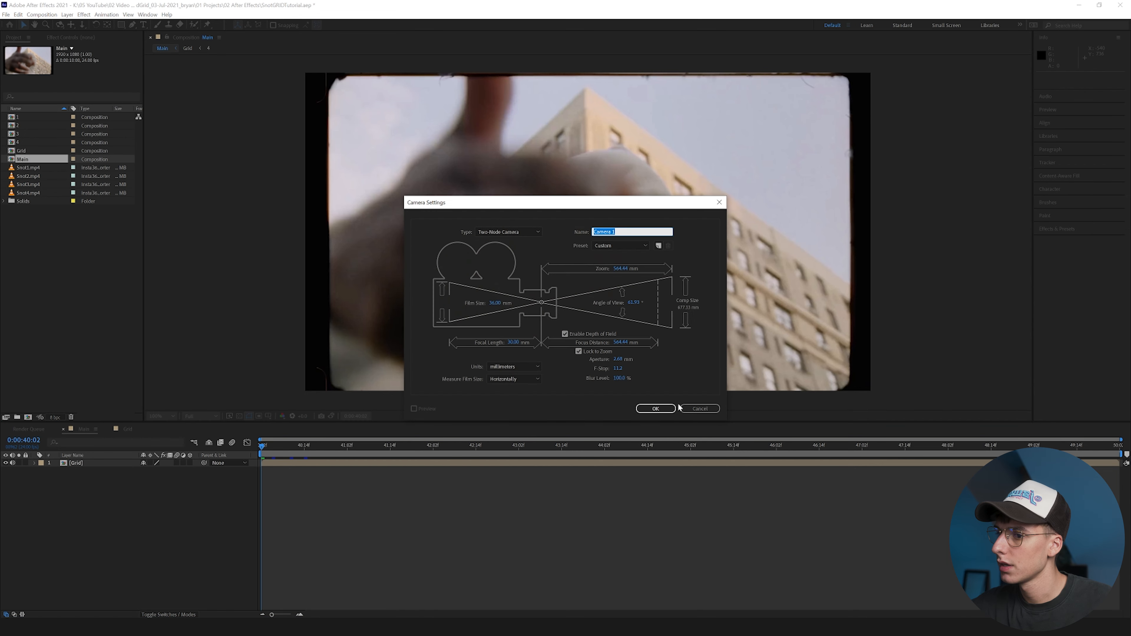
pyautogui.click(655, 409)
# Make the Grid layer 3D and enable motion blur for both the layer and the Main composition
pyautogui.click(162, 608)
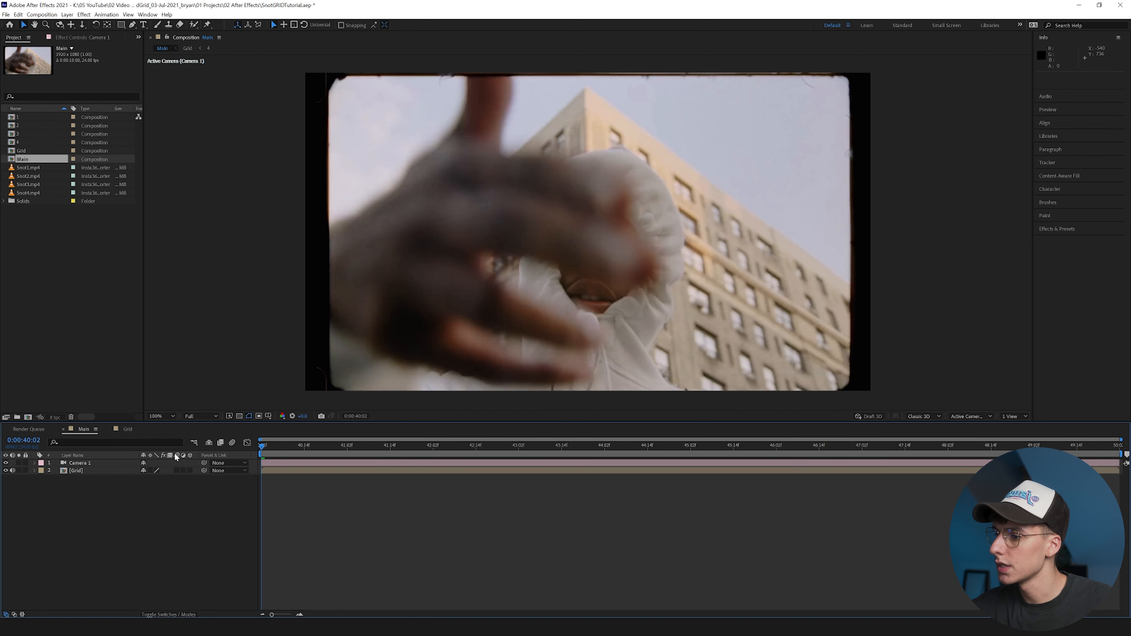
pyautogui.click(232, 444)
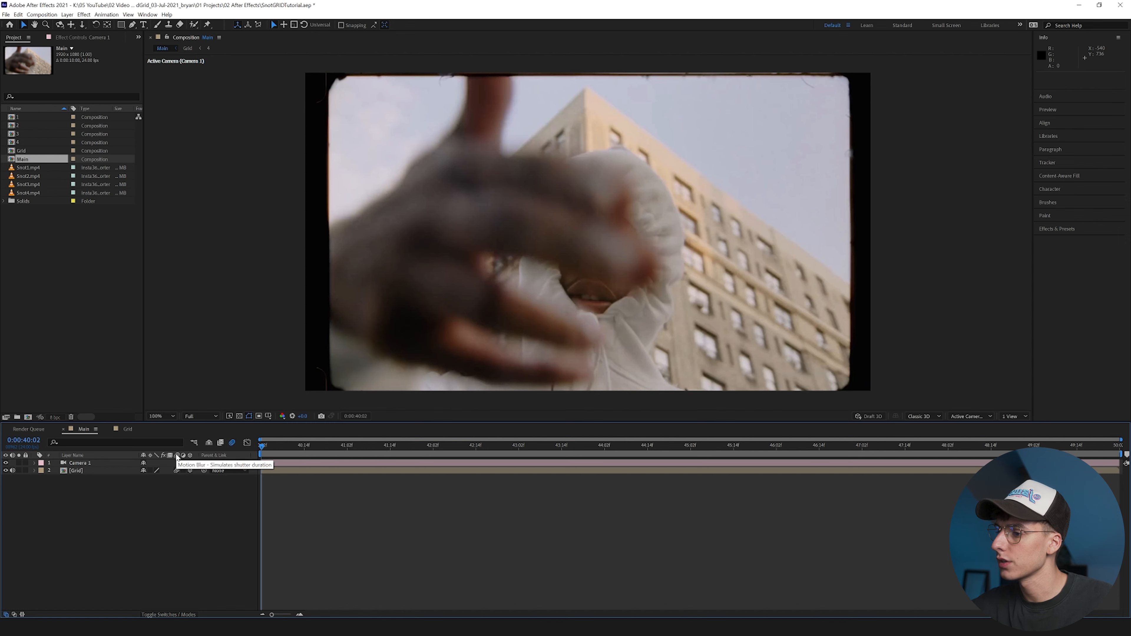
pyautogui.click(177, 470)
# Pull Camera 1 back along its Z position until the whole grid fits the frame
pyautogui.click(35, 464)
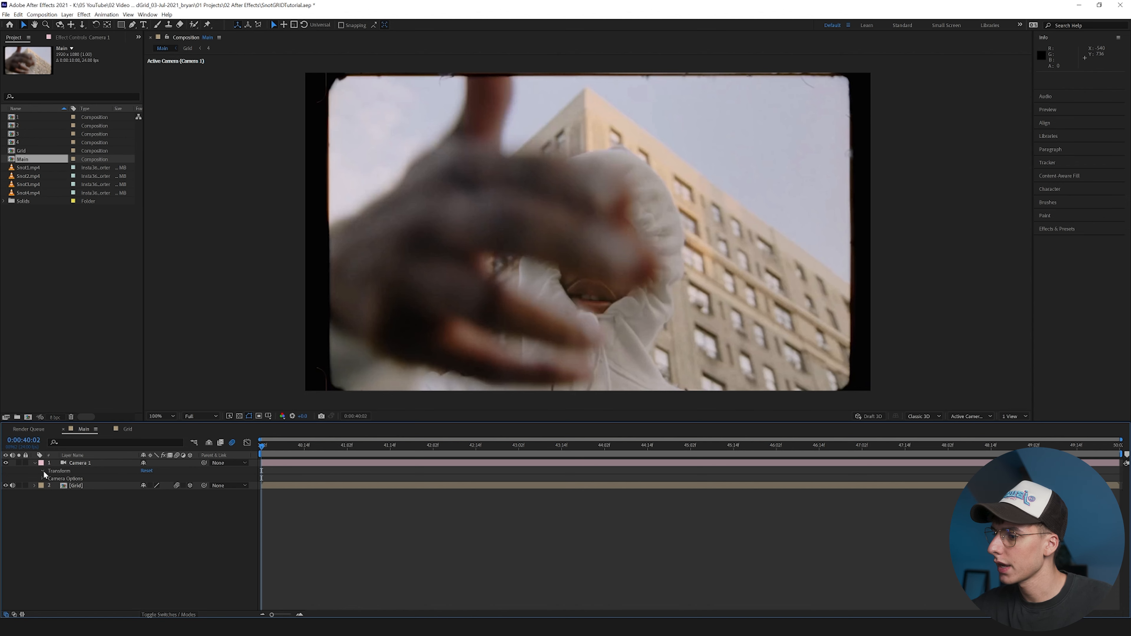
pyautogui.click(43, 472)
pyautogui.moveTo(182, 486); pyautogui.dragTo(122, 487)
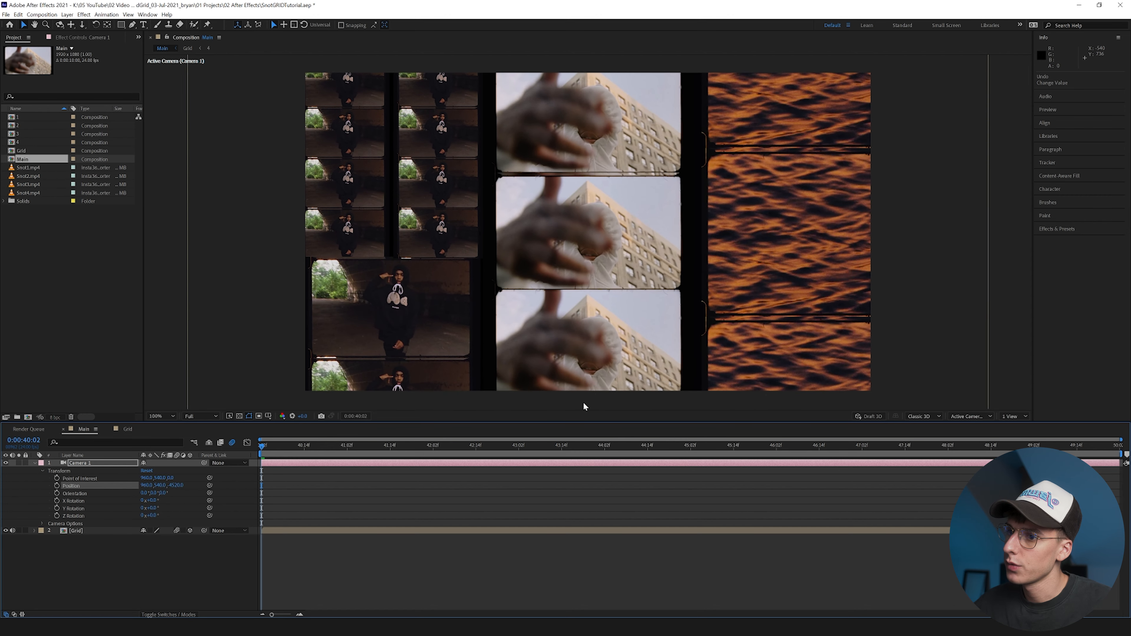
pyautogui.moveTo(176, 486); pyautogui.dragTo(1, 490)
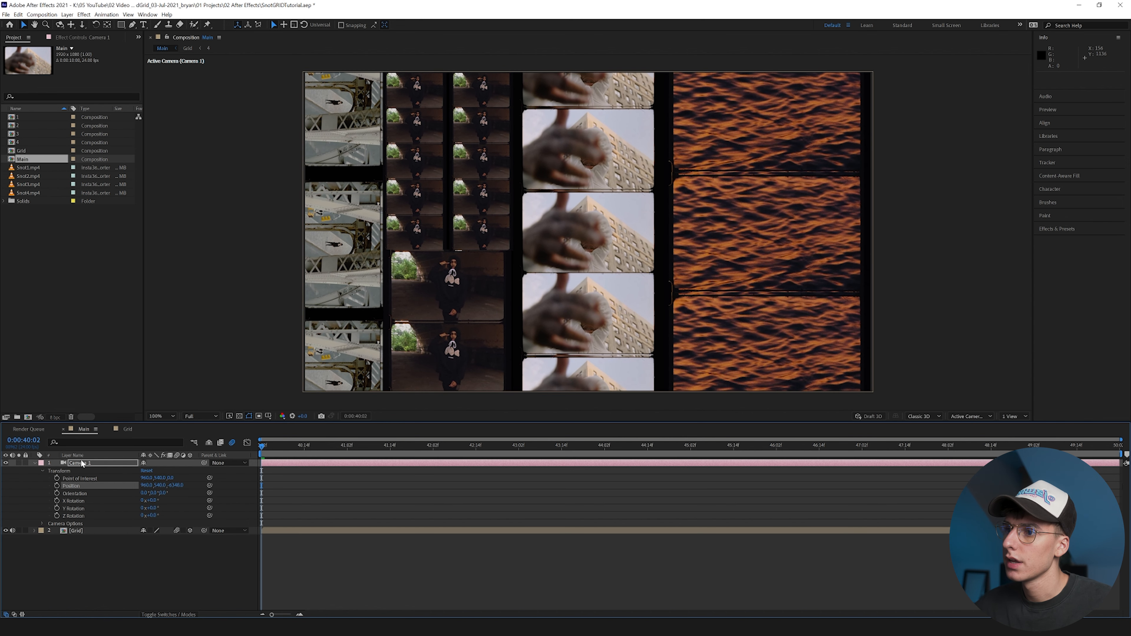
# Dolly and pan Camera 1 in toward the large clip in the grid's second column
pyautogui.press('c')
pyautogui.press('c')
pyautogui.moveTo(531, 262); pyautogui.dragTo(605, 158)
pyautogui.press('c')
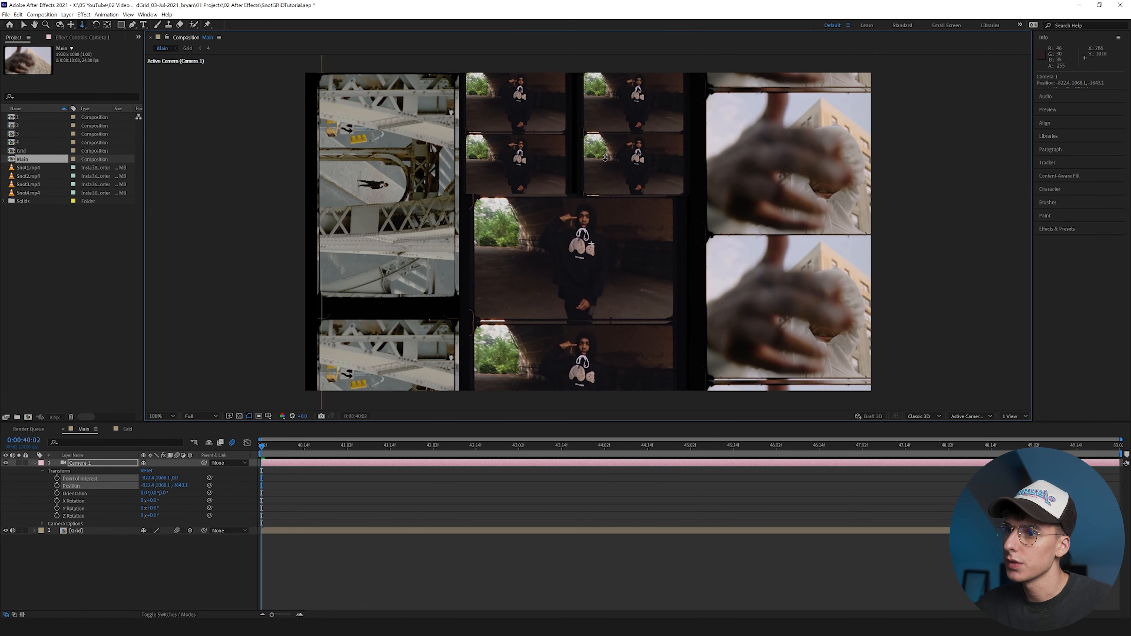
pyautogui.press('c')
pyautogui.press('c')
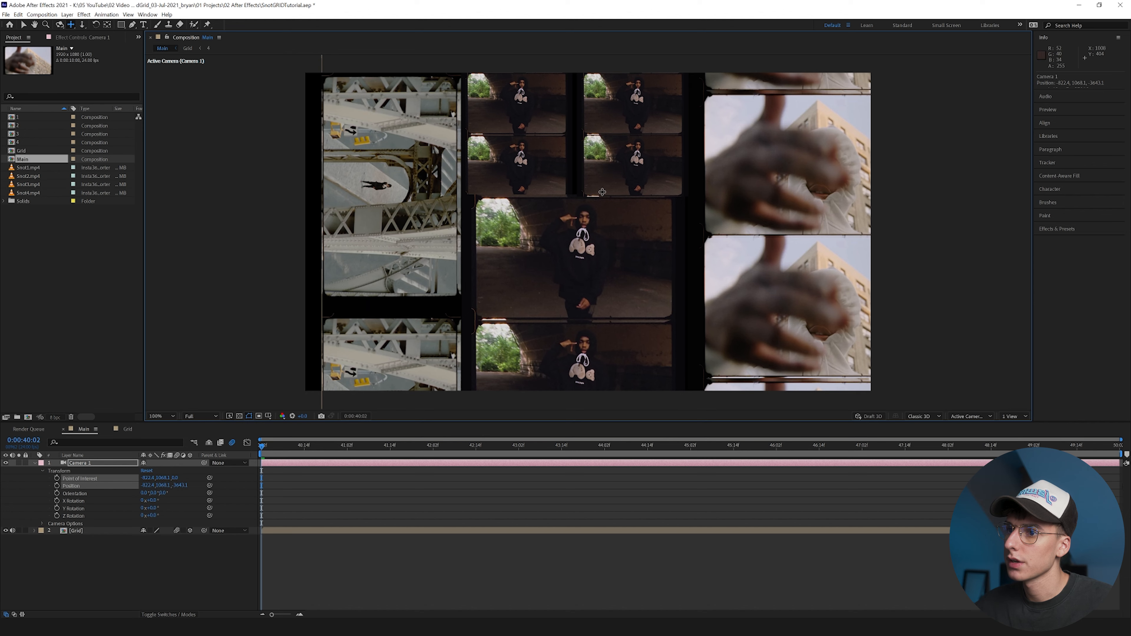
pyautogui.moveTo(602, 192); pyautogui.dragTo(620, 162)
pyautogui.moveTo(592, 202); pyautogui.dragTo(604, 169)
pyautogui.press('c')
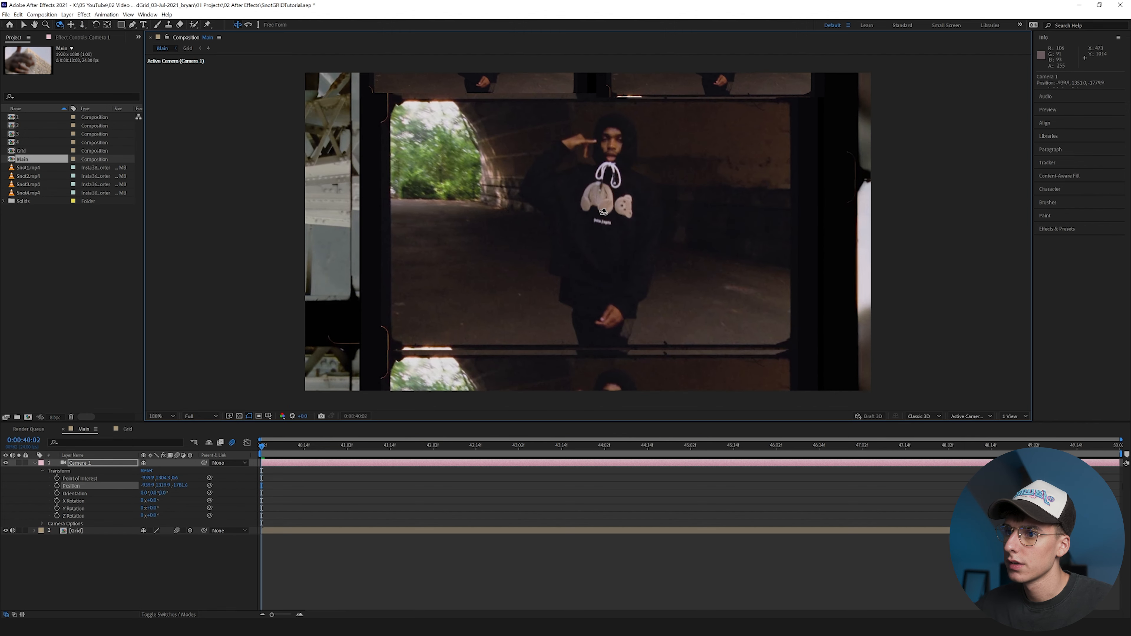
# Fine-tune Camera 1's framing until the large second-column clip fills the frame, and preview the playback
pyautogui.press('c')
pyautogui.press('c')
pyautogui.moveTo(603, 212); pyautogui.dragTo(596, 173)
pyautogui.press('c')
pyautogui.press('c')
pyautogui.press('c')
pyautogui.moveTo(610, 213); pyautogui.dragTo(611, 208)
pyautogui.press('c')
pyautogui.press('c')
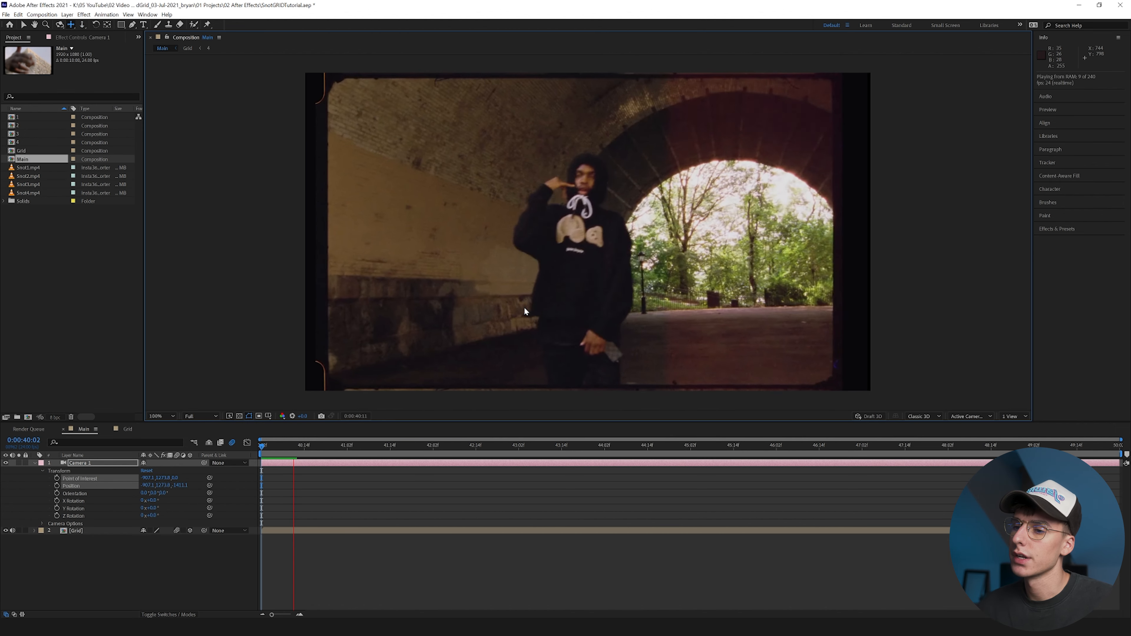
pyautogui.press('space')
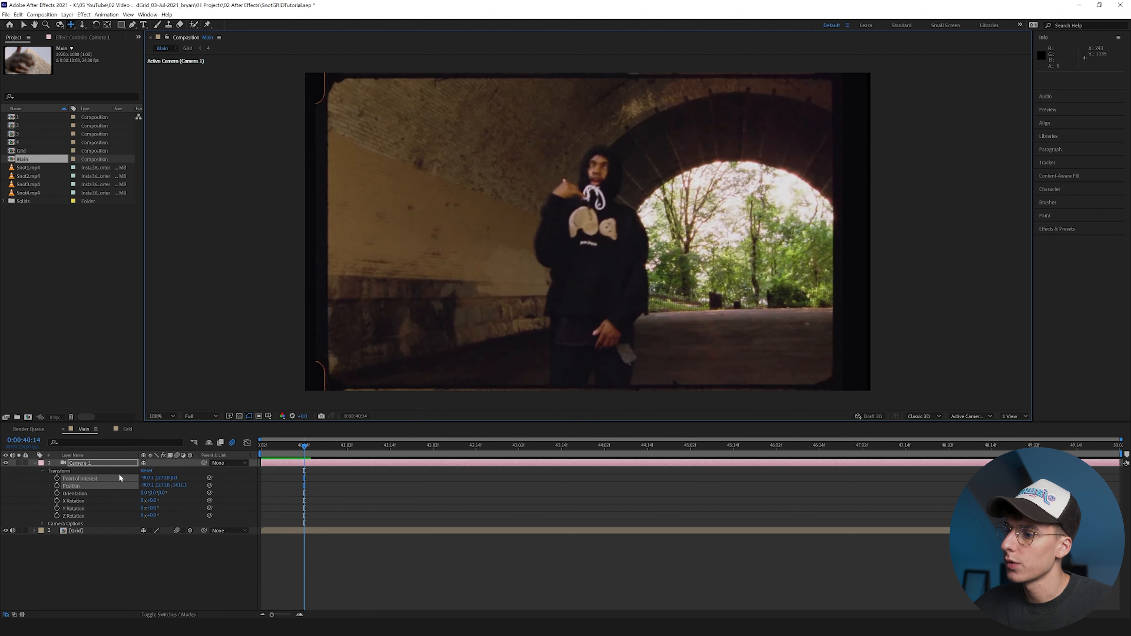
# Return to the start of the Main composition and reset all of Camera 1's transform properties
pyautogui.moveTo(304, 445); pyautogui.dragTo(183, 445)
pyautogui.rightClick(65, 477)
pyautogui.click(61, 520)
pyautogui.click(64, 515)
pyautogui.keyDown('shift'); pyautogui.click(71, 479); pyautogui.keyUp('shift')
pyautogui.rightClick(71, 478)
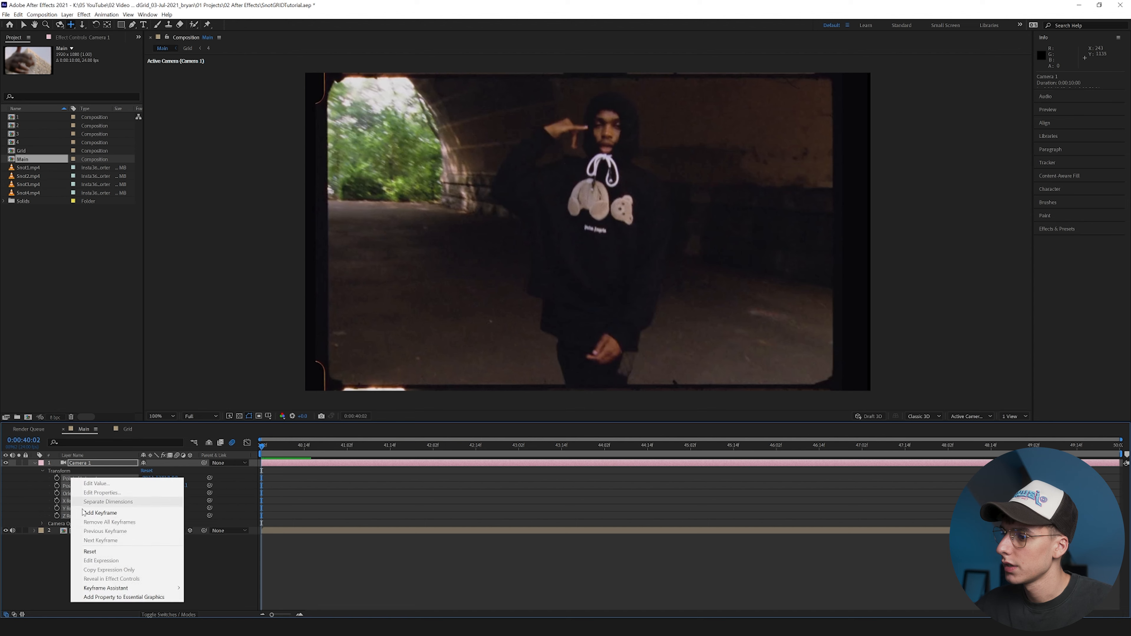
pyautogui.click(88, 551)
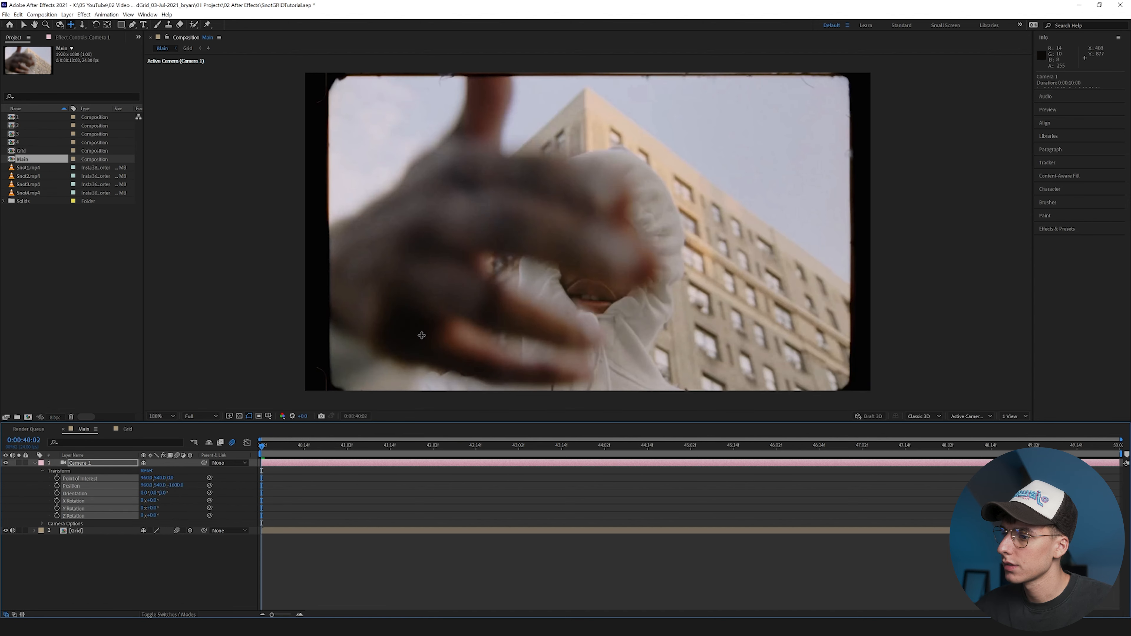
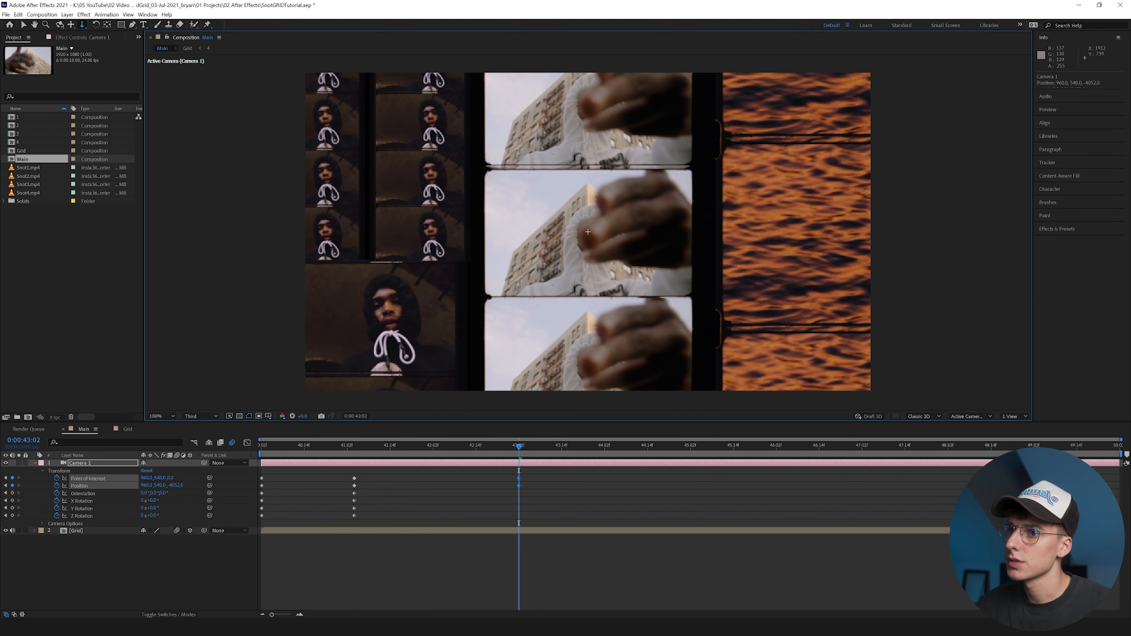
# Pull Camera 1 back at 0:00:43:02 until all four grid columns are in the frame
pyautogui.press('1')
pyautogui.click(607, 260)
pyautogui.hotkey('ctrl', 'z')
pyautogui.press('3')
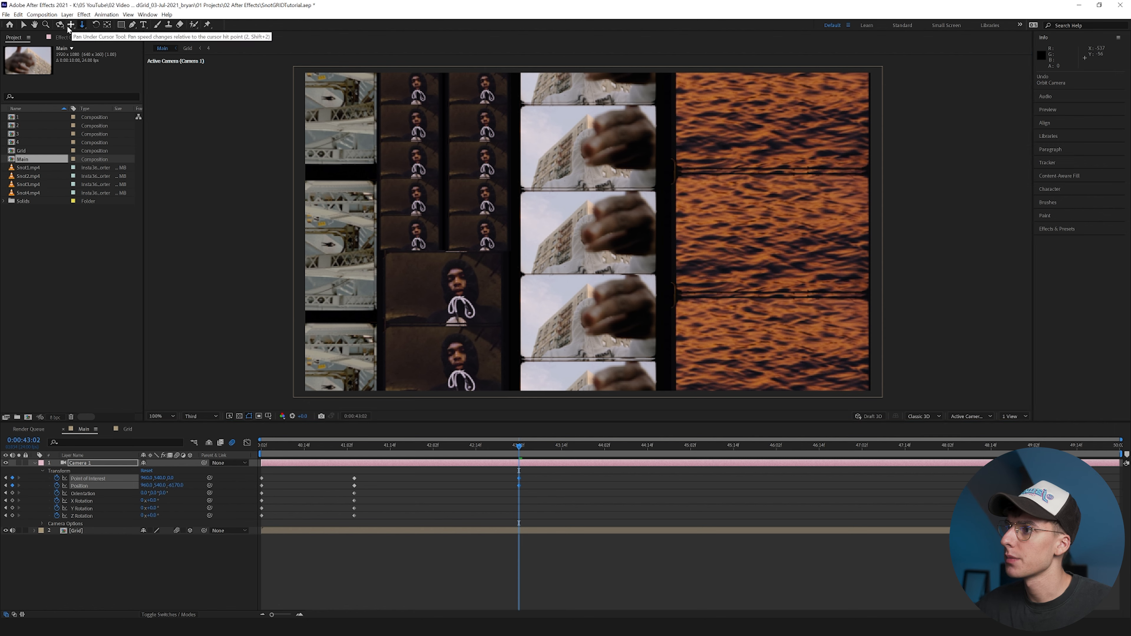
# Try orbiting and shifting Camera 1 around the grid at 0:00:43:02, and undo the trial moves
pyautogui.click(56, 27)
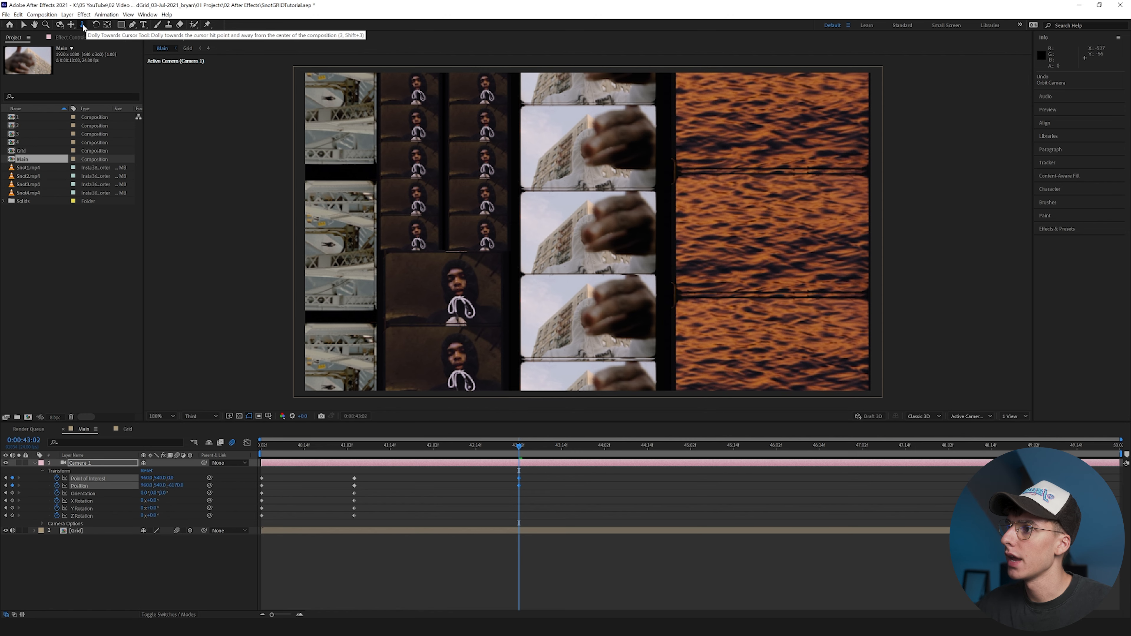
pyautogui.press('c')
pyautogui.press('c')
pyautogui.moveTo(649, 203); pyautogui.dragTo(650, 169)
pyautogui.hotkey('ctrl', 'z')
pyautogui.hotkey('ctrl', 'z')
pyautogui.hotkey('ctrl', 'z')
pyautogui.hotkey('ctrl', 'z')
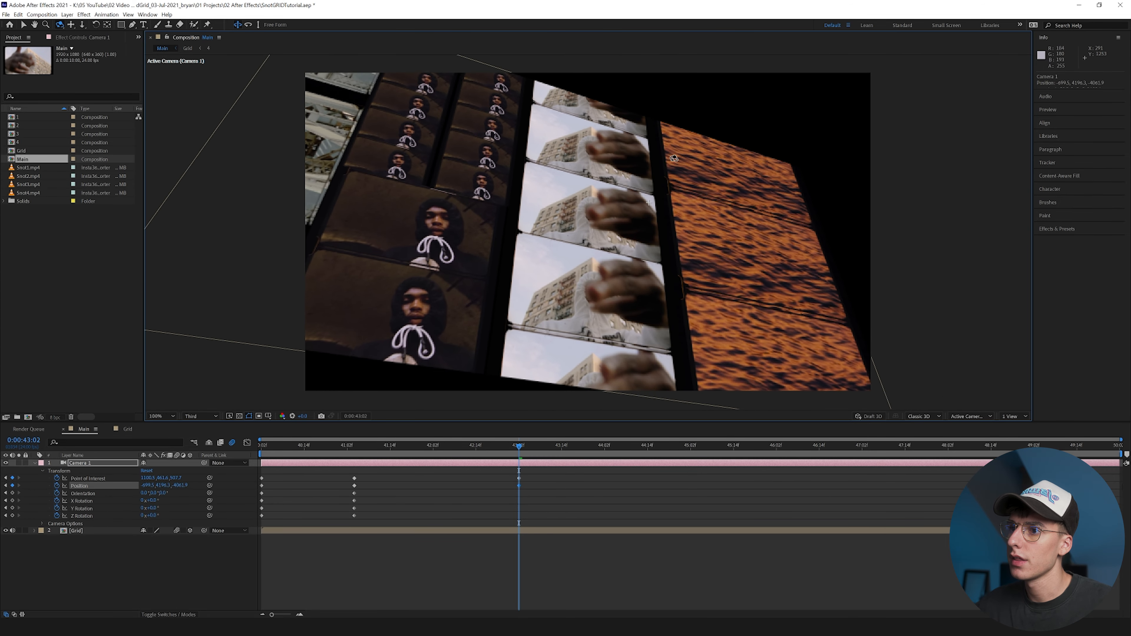
# Orbit Camera 1 at 0:00:43:02 to view the grid slightly in perspective, and pan to centre the columns
pyautogui.moveTo(649, 176); pyautogui.dragTo(633, 182)
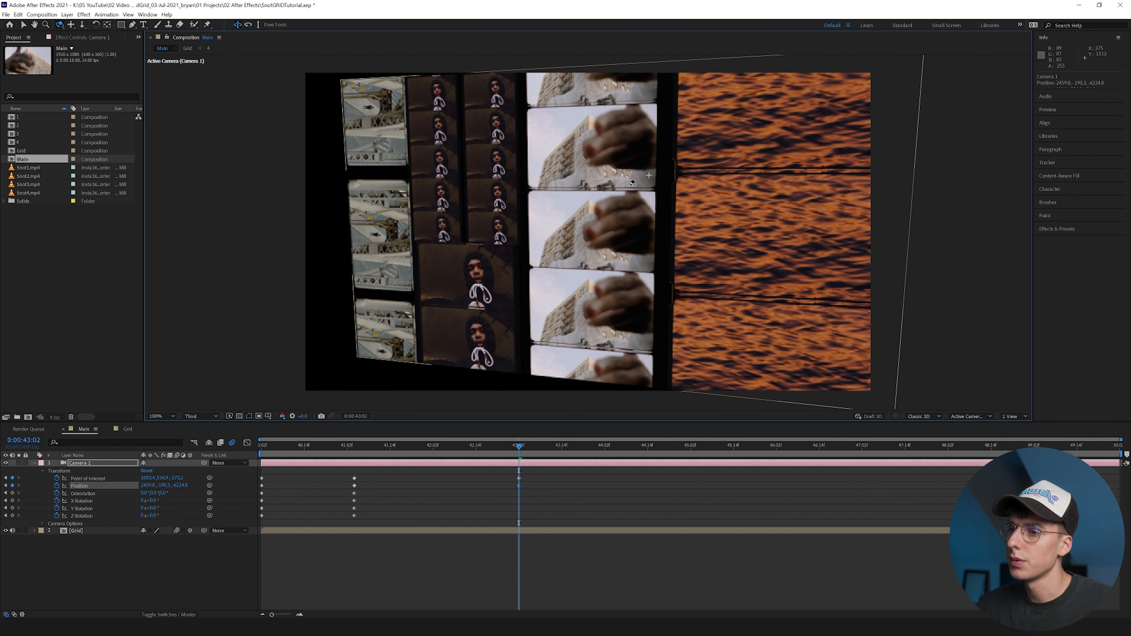
pyautogui.press('c')
pyautogui.press('c')
pyautogui.press('c')
pyautogui.moveTo(632, 183); pyautogui.dragTo(383, 145)
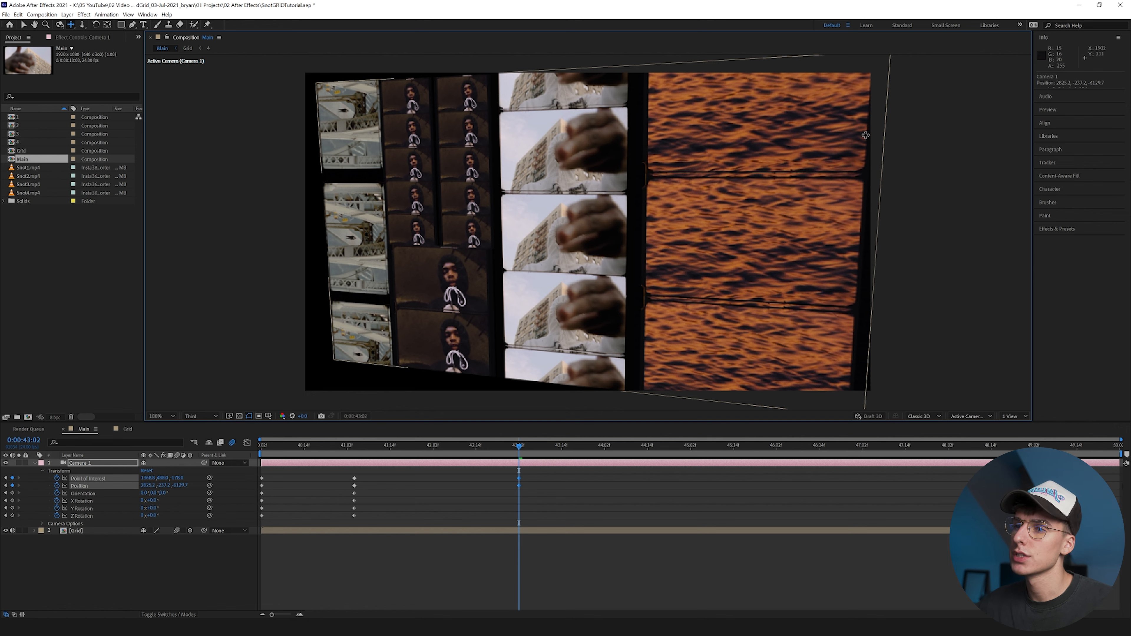
# Preview the camera move from the single clip out to the angled grid view
pyautogui.click(506, 445)
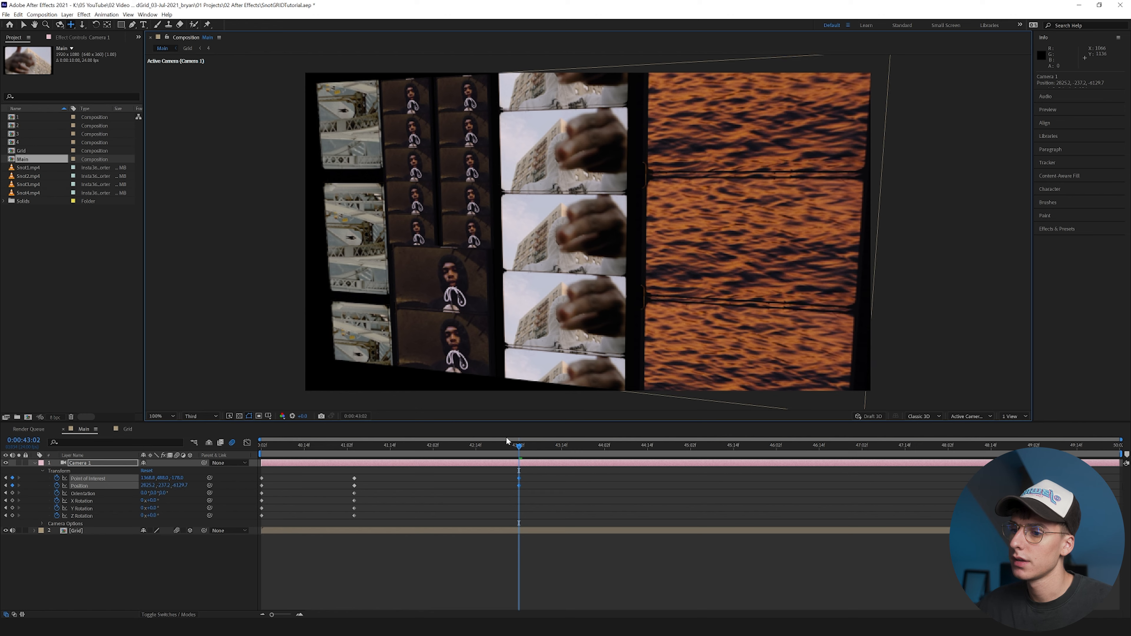
pyautogui.press('space')
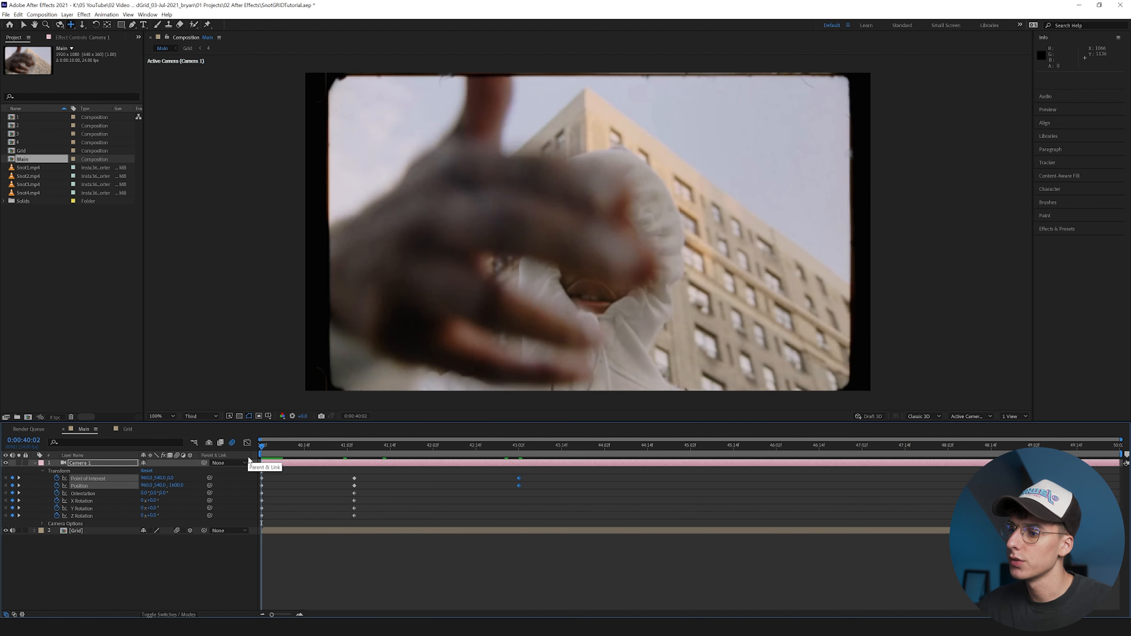
pyautogui.press('space')
pyautogui.click(335, 446)
pyautogui.press('space')
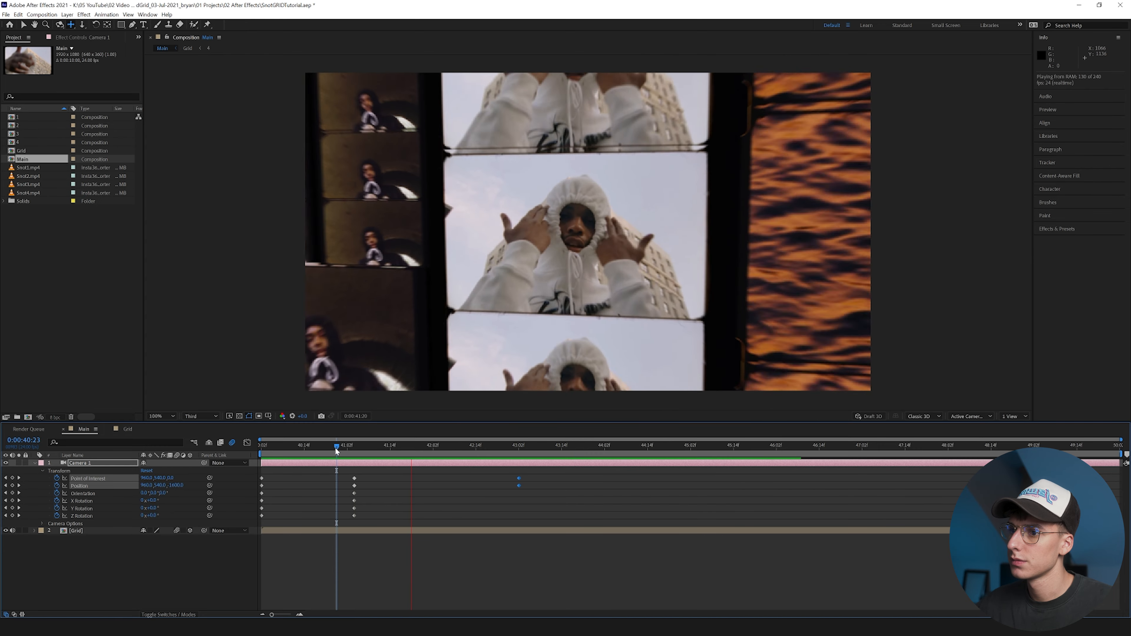
pyautogui.press('space')
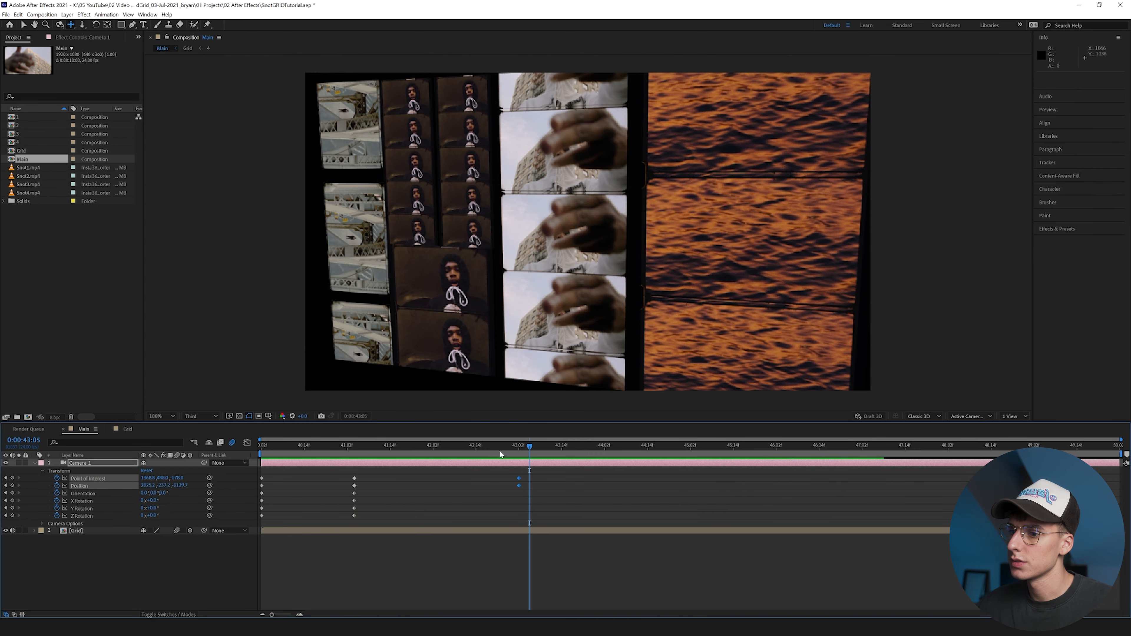
# At 0:00:45:02, move Camera 1 in toward the second column and set its Z Rotation to 90°
pyautogui.moveTo(517, 447)
pyautogui.mouseDown()
pyautogui.moveTo(688, 455)
pyautogui.moveTo(317, 462)
pyautogui.moveTo(690, 464)
pyautogui.mouseUp()
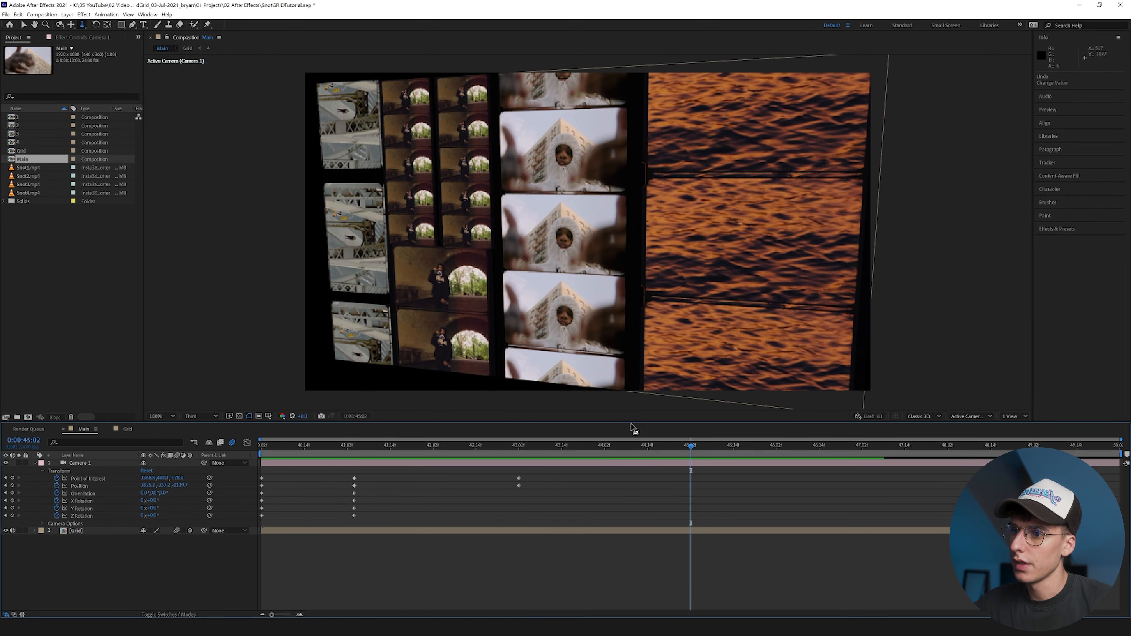
pyautogui.press('c')
pyautogui.press('c')
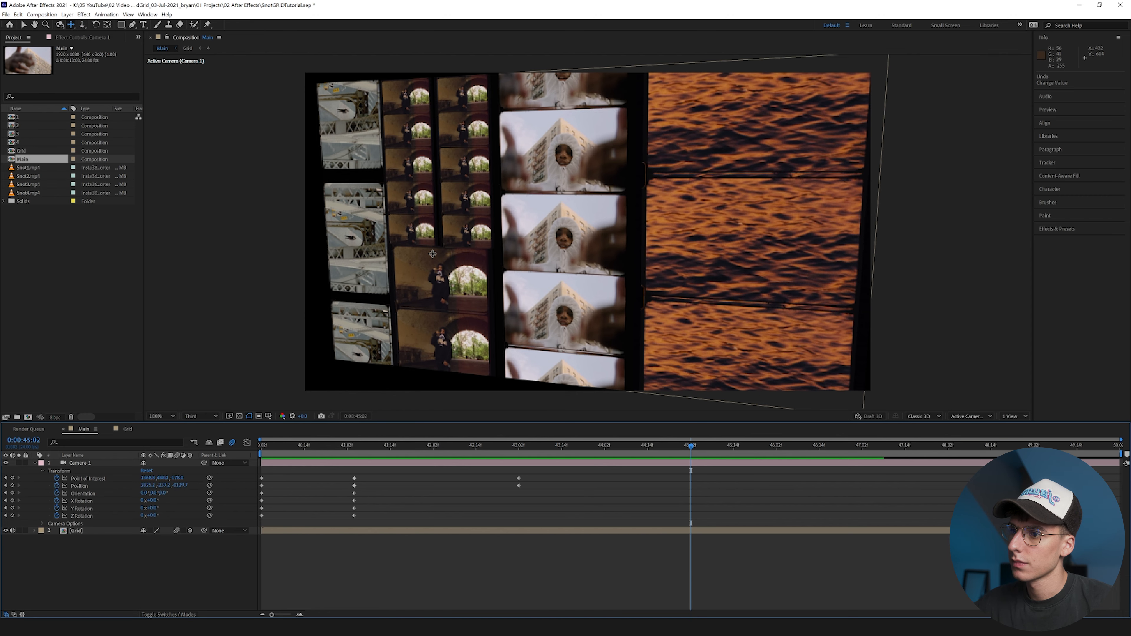
pyautogui.moveTo(431, 252); pyautogui.dragTo(282, 394)
pyautogui.moveTo(150, 519); pyautogui.dragTo(195, 516)
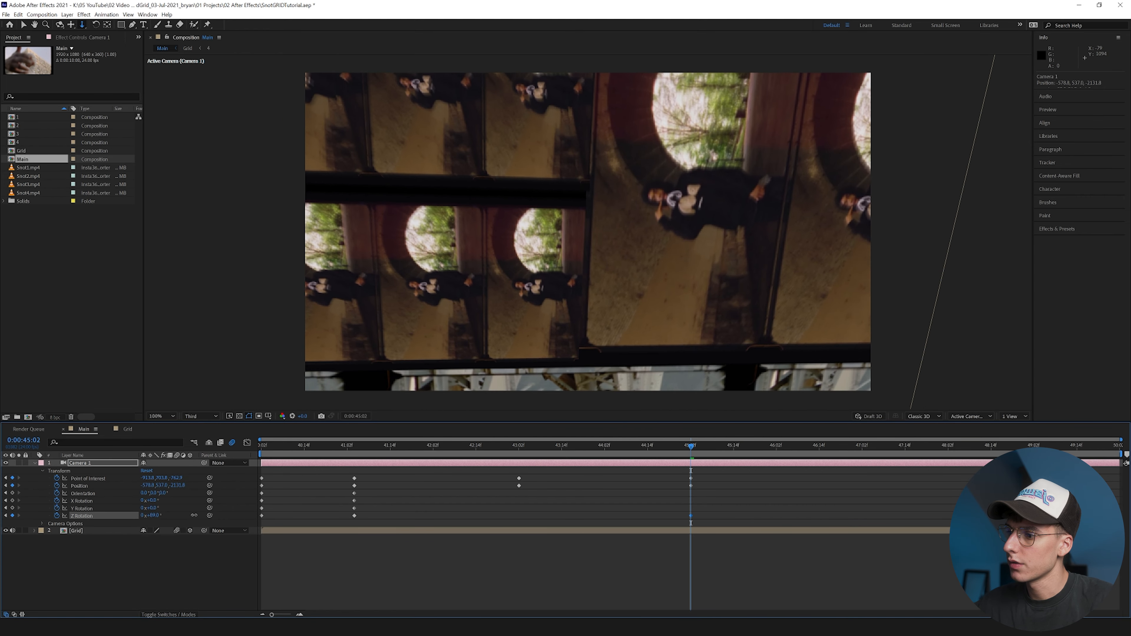
pyautogui.moveTo(194, 515); pyautogui.dragTo(195, 516)
# Try to frame the bridge clip in the first column with Camera 1
pyautogui.press('c')
pyautogui.press('c')
pyautogui.moveTo(556, 358); pyautogui.dragTo(78, 502)
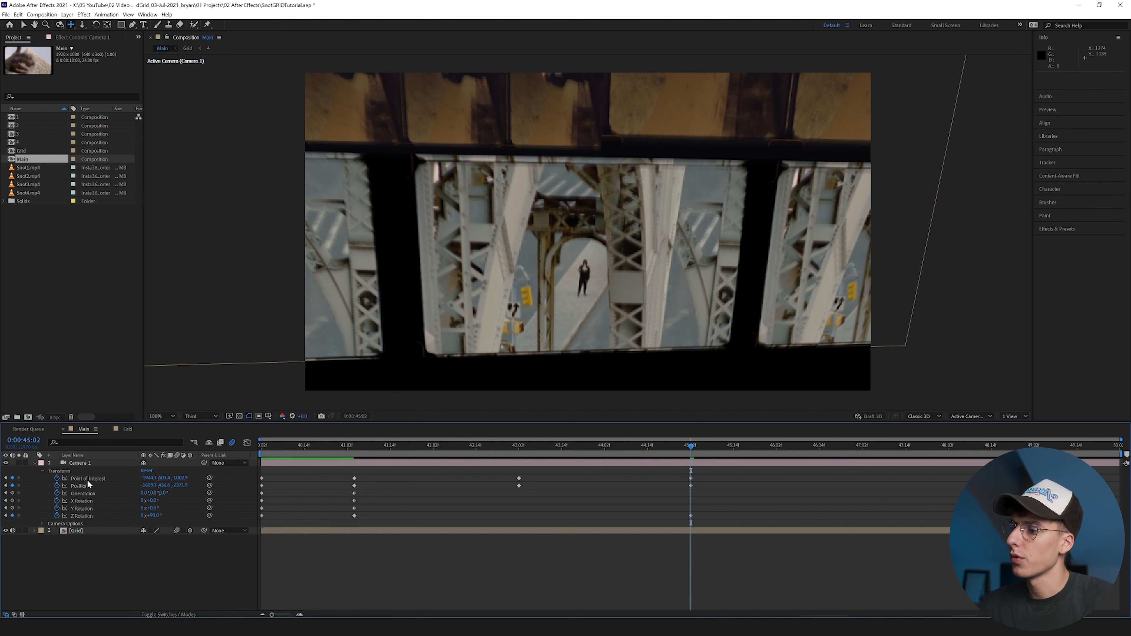
# Reset Camera 1's Point of Interest and Position at 0:00:45:02
pyautogui.click(86, 480)
pyautogui.keyDown('shift'); pyautogui.click(84, 487); pyautogui.keyUp('shift')
pyautogui.rightClick(84, 486)
pyautogui.click(102, 557)
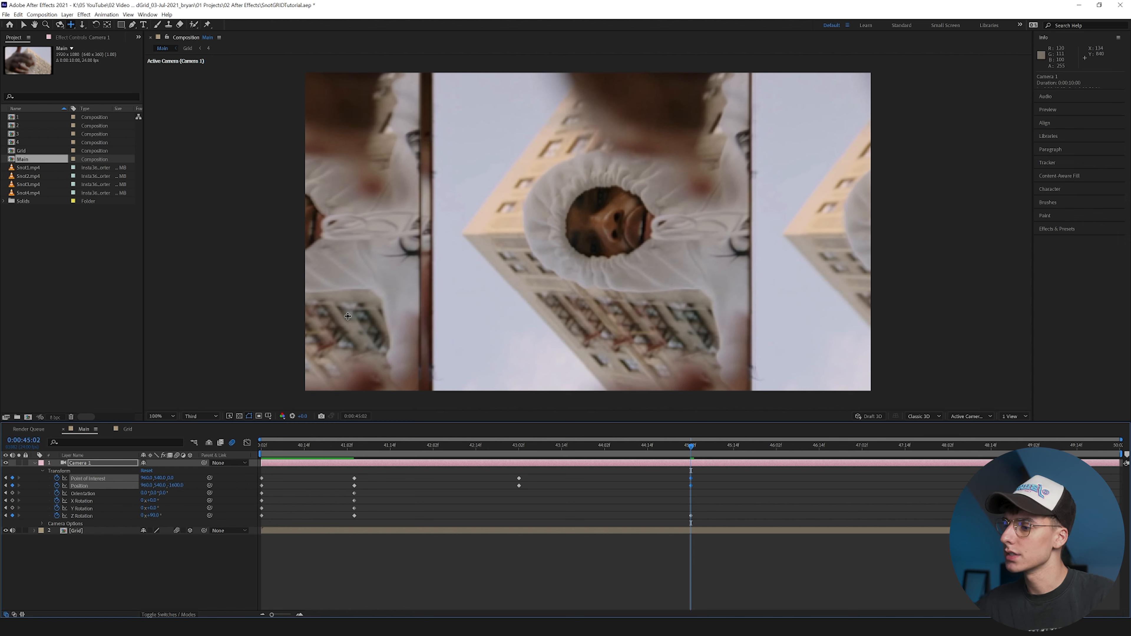
# Pan Camera 1 at 0:00:45:02 until a single bridge clip fills the frame, and preview the animation
pyautogui.moveTo(575, 384); pyautogui.dragTo(541, 53)
pyautogui.moveTo(641, 357); pyautogui.dragTo(596, 116)
pyautogui.moveTo(596, 313); pyautogui.dragTo(639, 111)
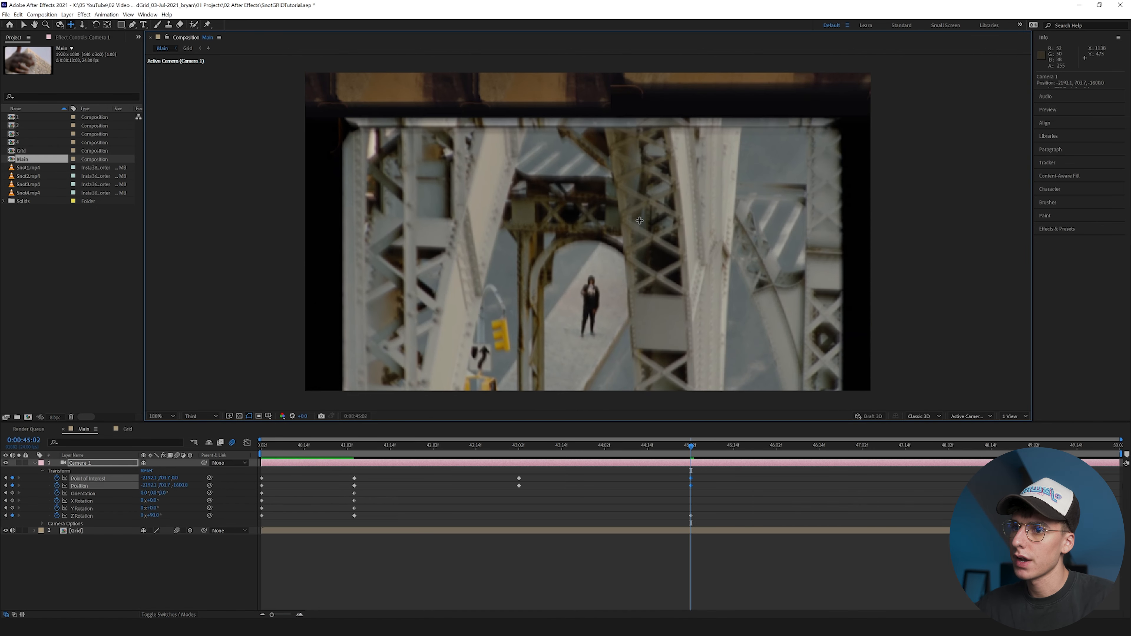
pyautogui.moveTo(640, 221); pyautogui.dragTo(646, 173)
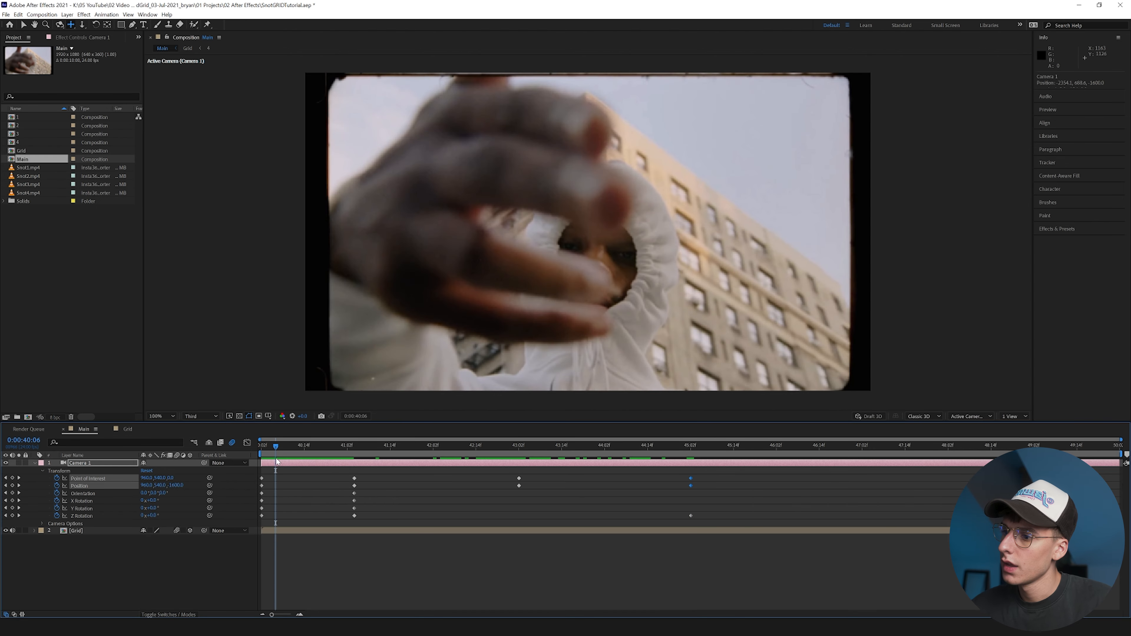
pyautogui.press('space')
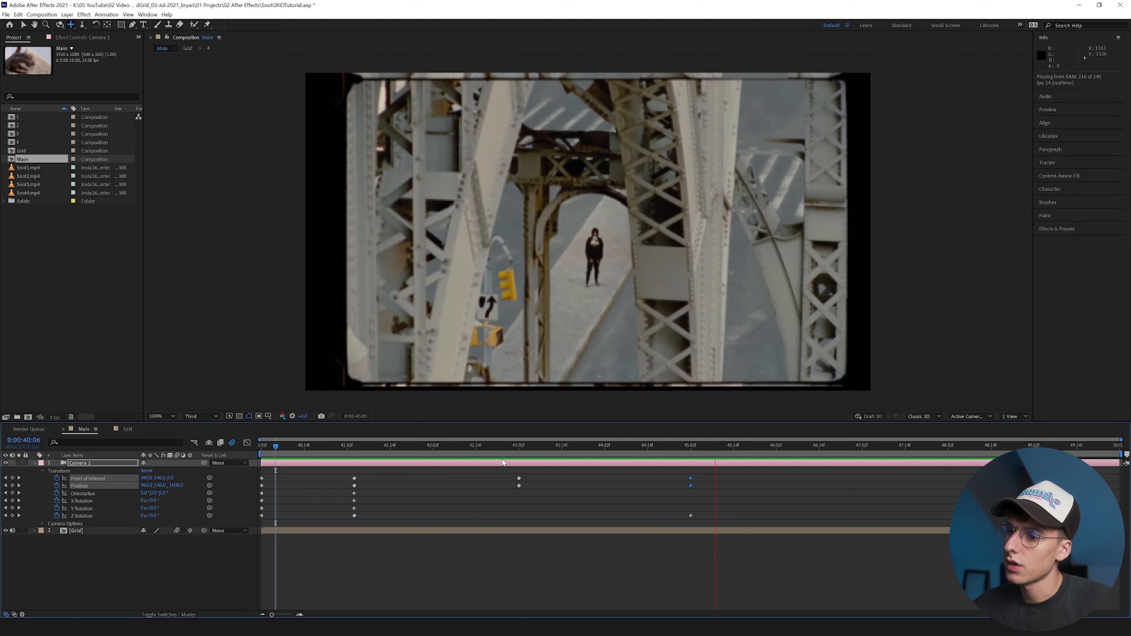
# Set Camera 1's Z Rotation to 0° at 0:00:43:02 to keep the angled grid view unrotated
pyautogui.click(505, 448)
pyautogui.moveTo(505, 449)
pyautogui.mouseDown()
pyautogui.moveTo(530, 450)
pyautogui.moveTo(455, 449)
pyautogui.moveTo(518, 453)
pyautogui.mouseUp()
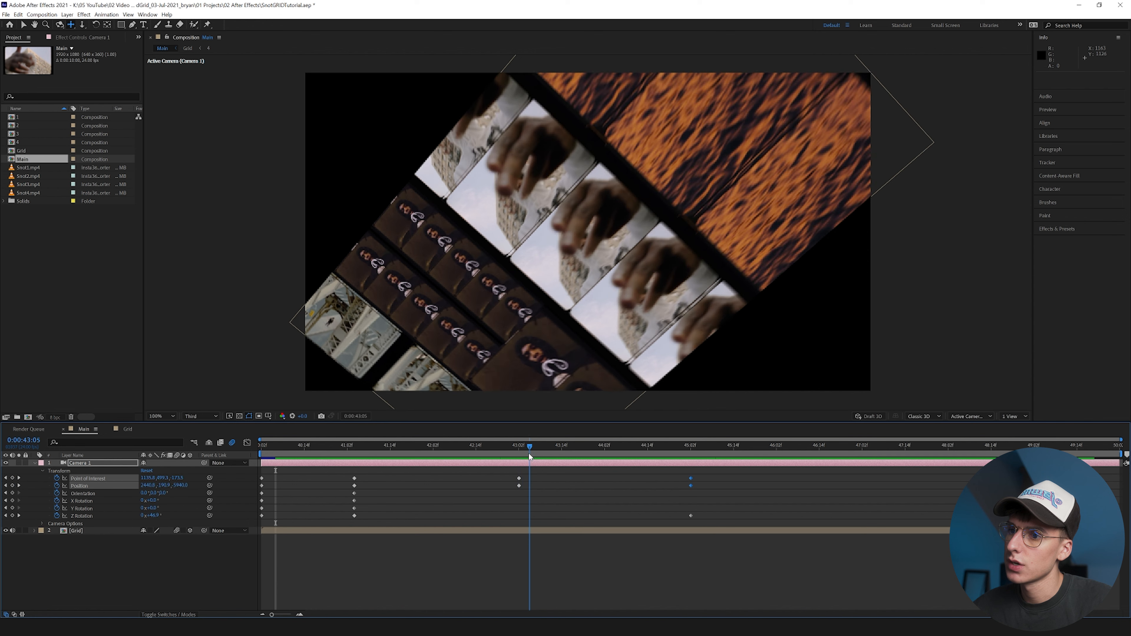
pyautogui.click(158, 515)
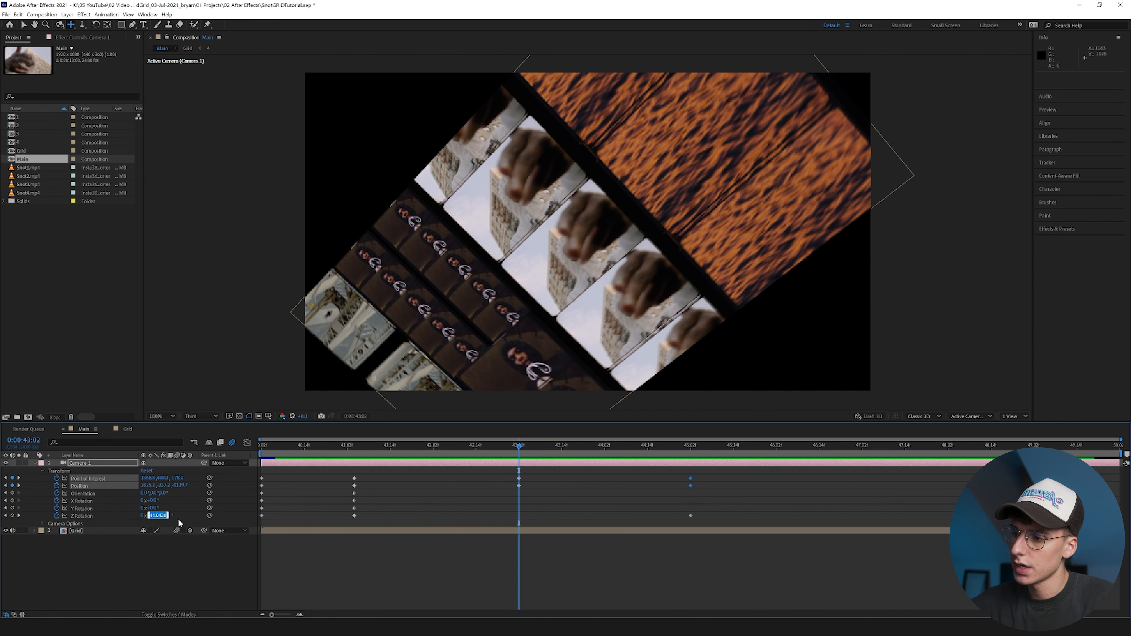
pyautogui.write('7.5')
pyautogui.press('Return')
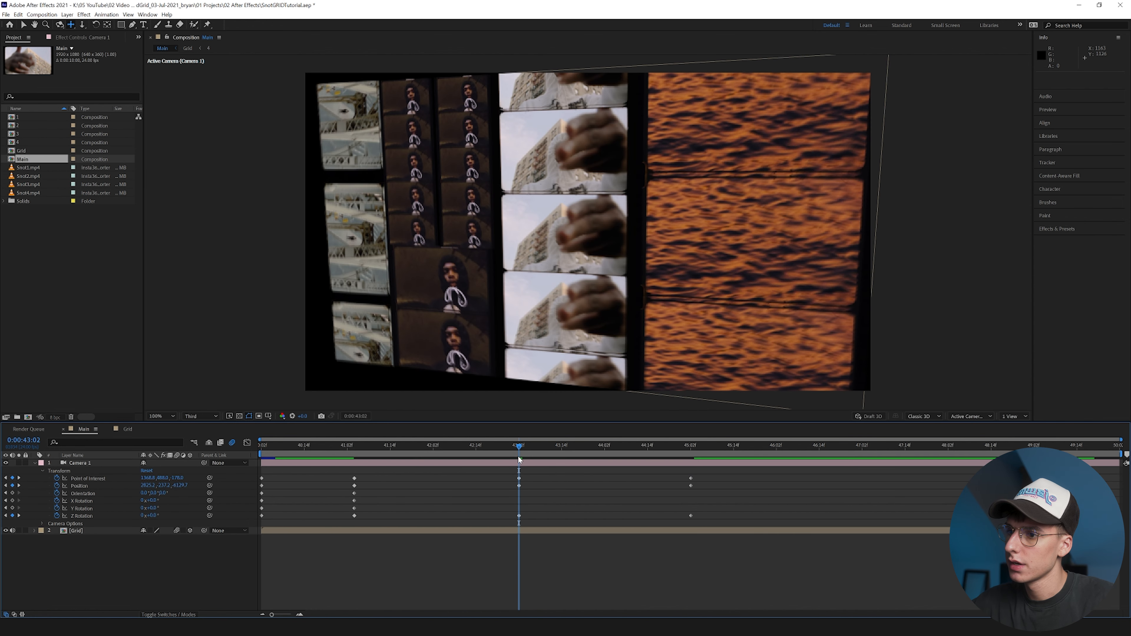
# Play and scrub through the camera animation to check the delayed rotation, ending at the start
pyautogui.moveTo(519, 447); pyautogui.dragTo(698, 445)
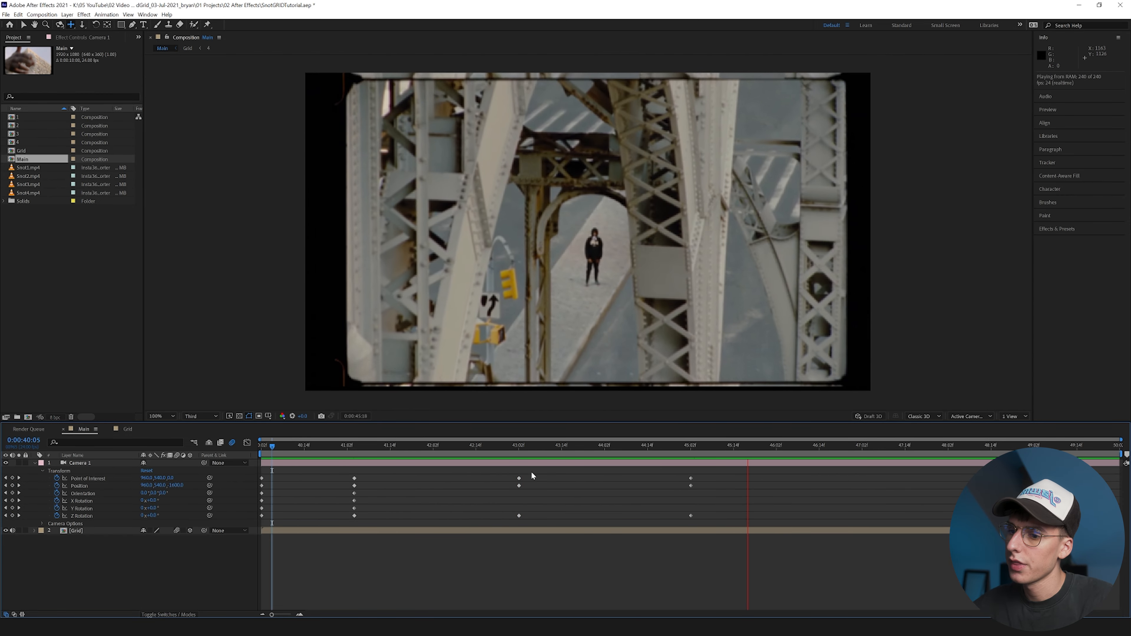
pyautogui.moveTo(550, 448); pyautogui.dragTo(376, 448)
pyautogui.press('Home')
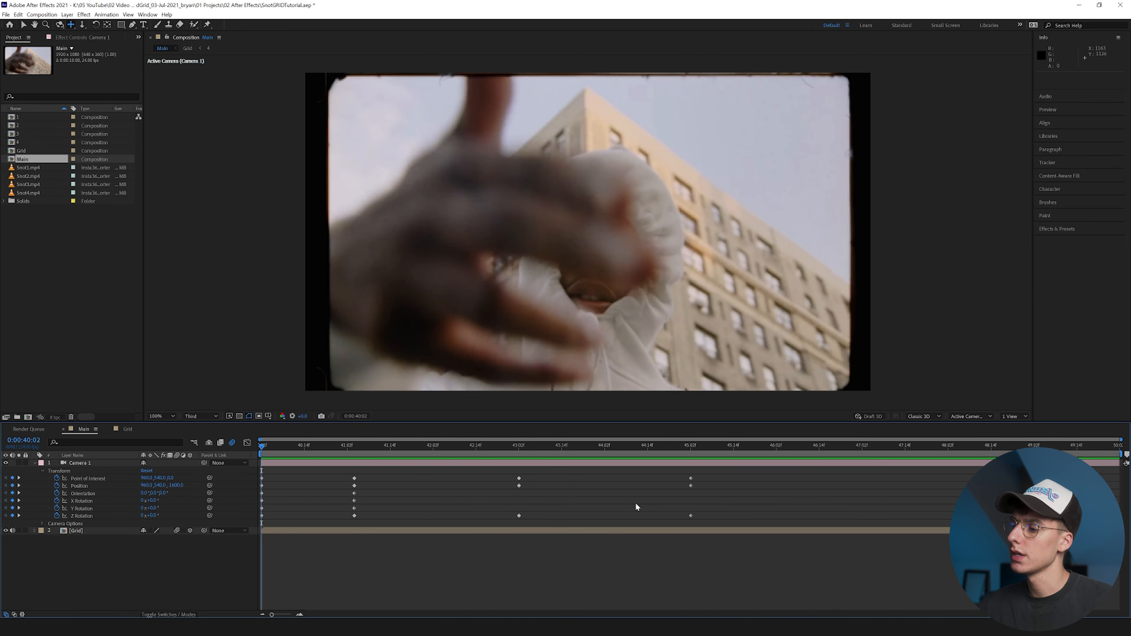
# Apply Easy Ease to all of Camera 1's keyframes and preview the eased movement from the start
pyautogui.moveTo(320, 447)
pyautogui.mouseDown()
pyautogui.moveTo(690, 446)
pyautogui.moveTo(393, 523)
pyautogui.moveTo(256, 524)
pyautogui.mouseUp()
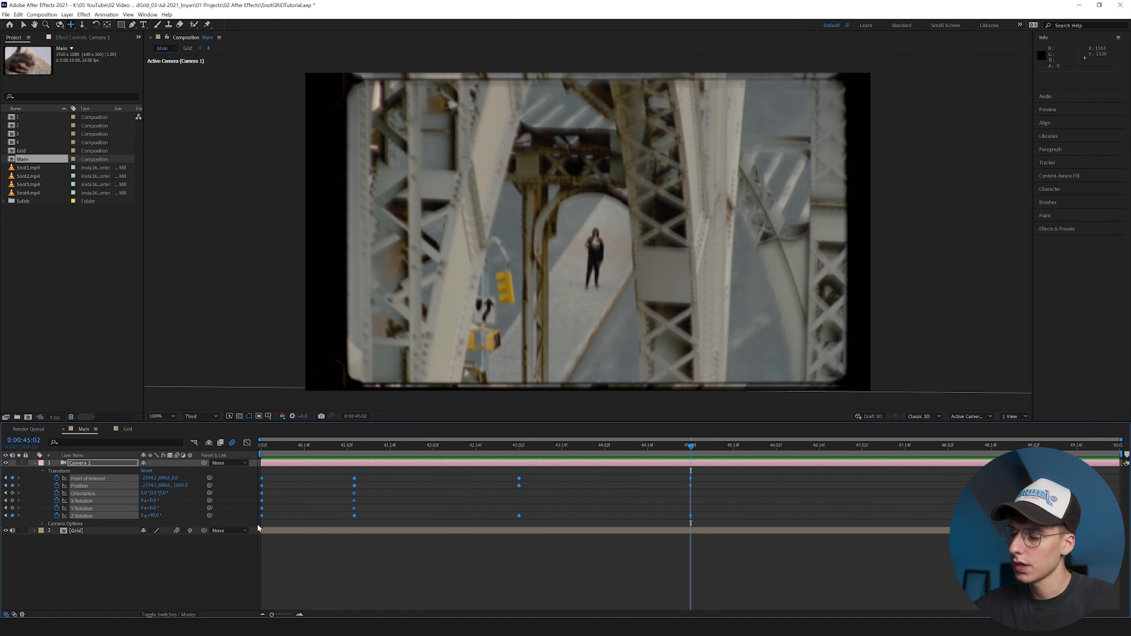
pyautogui.press('F9')
pyautogui.rightClick(353, 479)
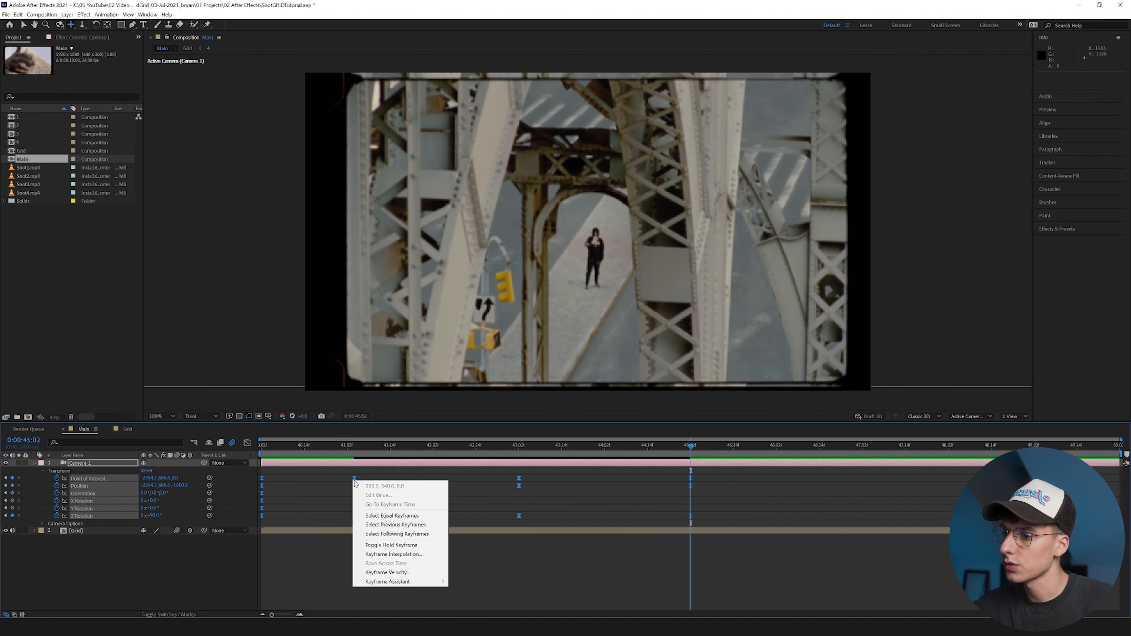
pyautogui.moveTo(385, 582)
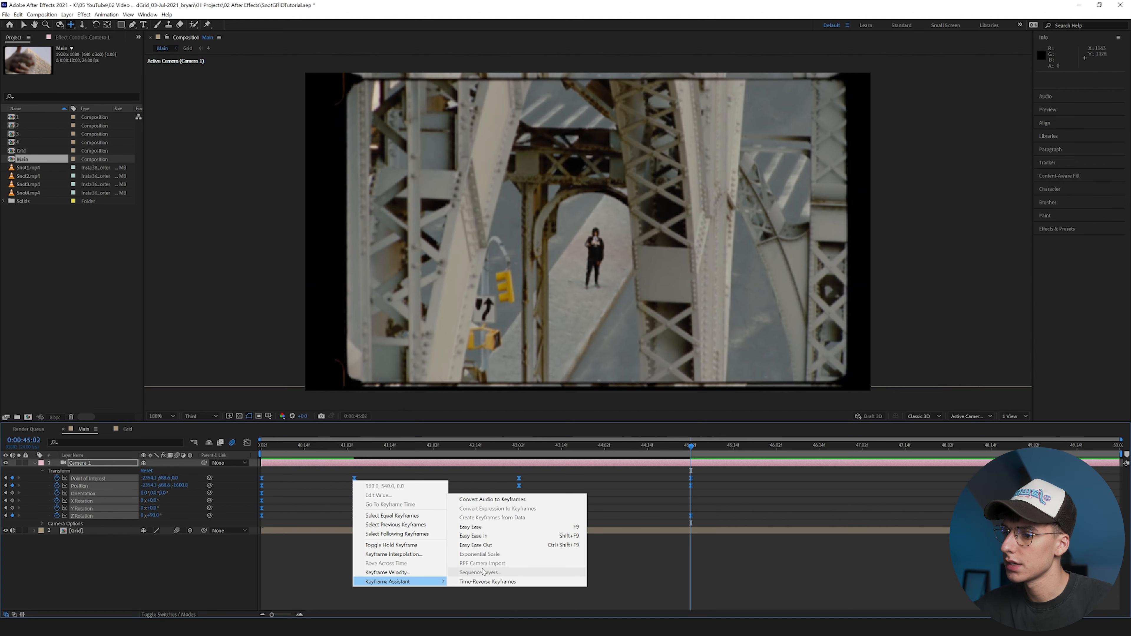
pyautogui.click(631, 496)
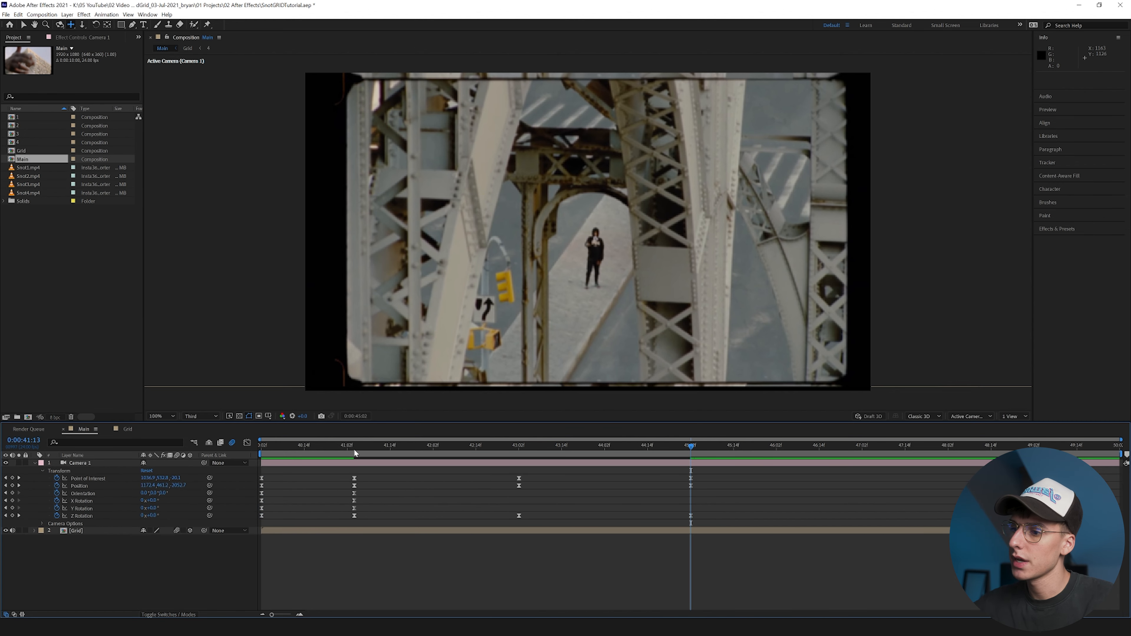
pyautogui.press('Home')
pyautogui.press('space')
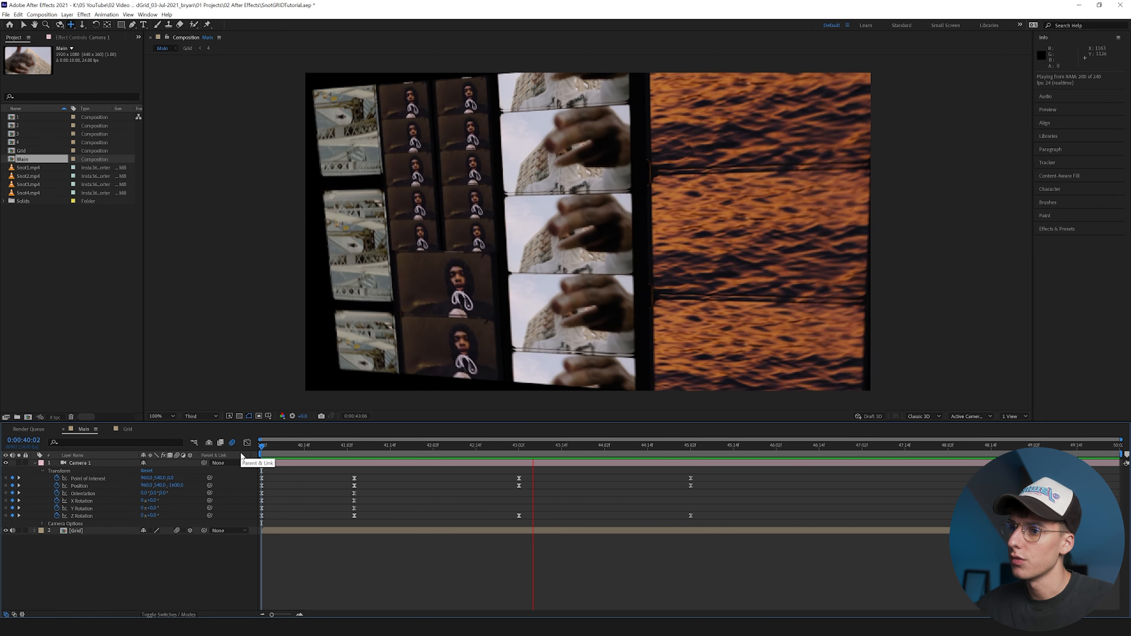
# Examine the speed curves of Camera 1's eased keyframes in the Graph Editor, return to the keyframe view, and preview the animation
pyautogui.click(317, 447)
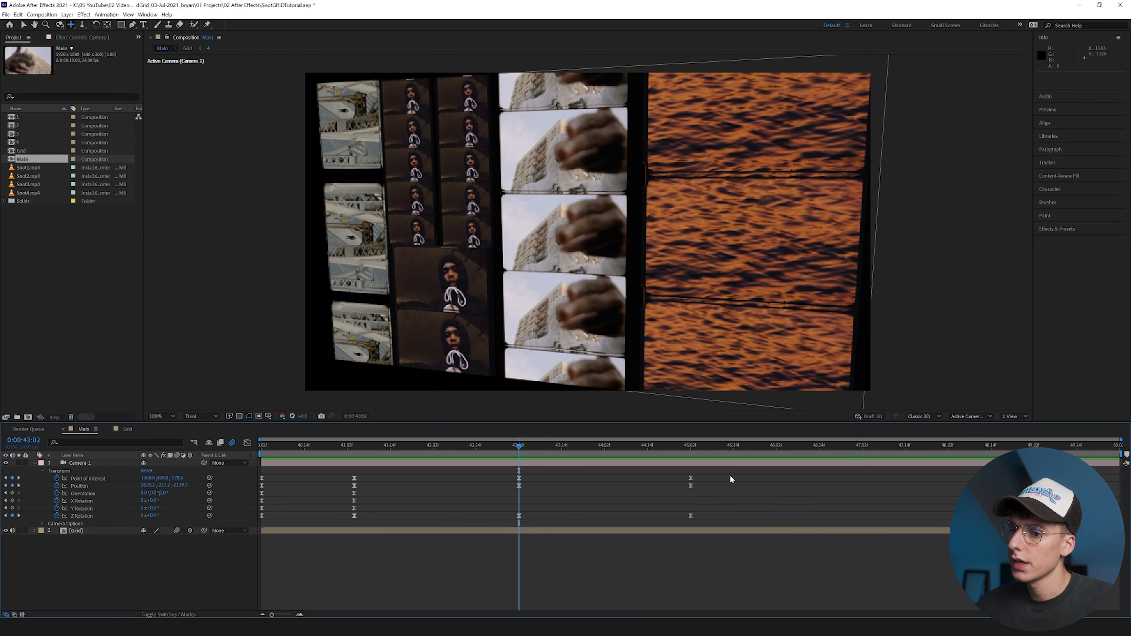
pyautogui.moveTo(731, 479); pyautogui.dragTo(261, 528)
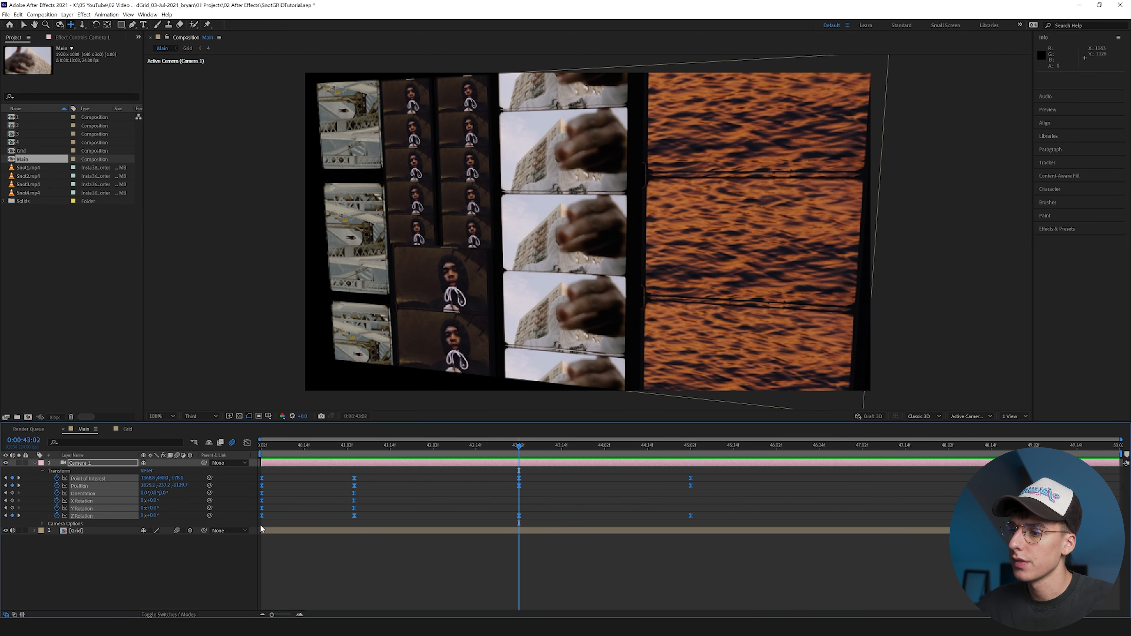
pyautogui.click(248, 442)
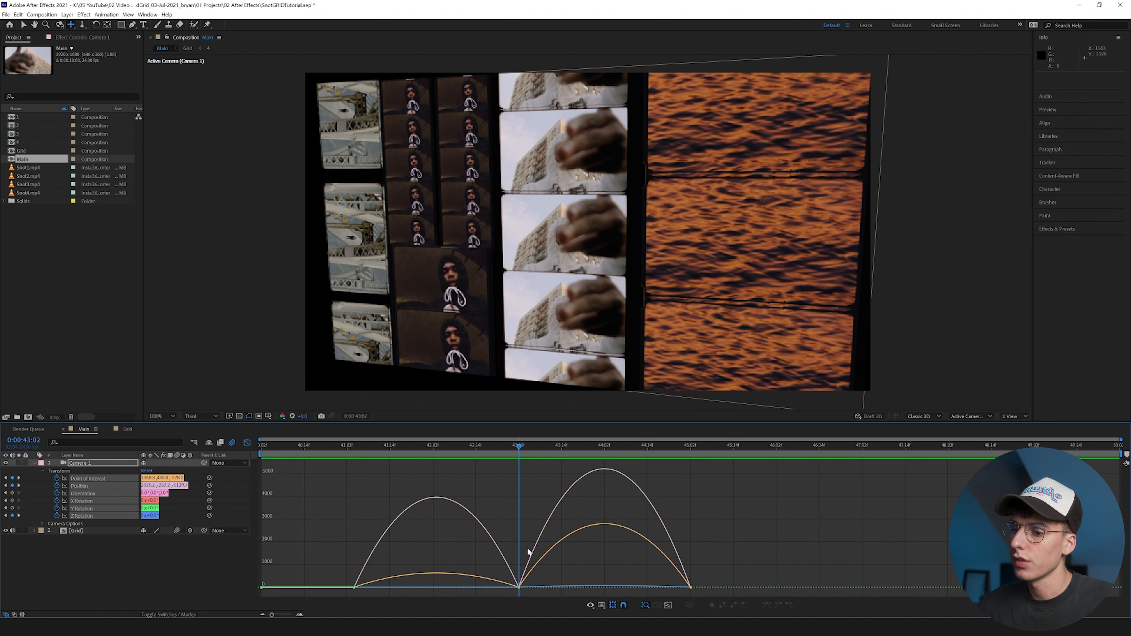
pyautogui.click(249, 441)
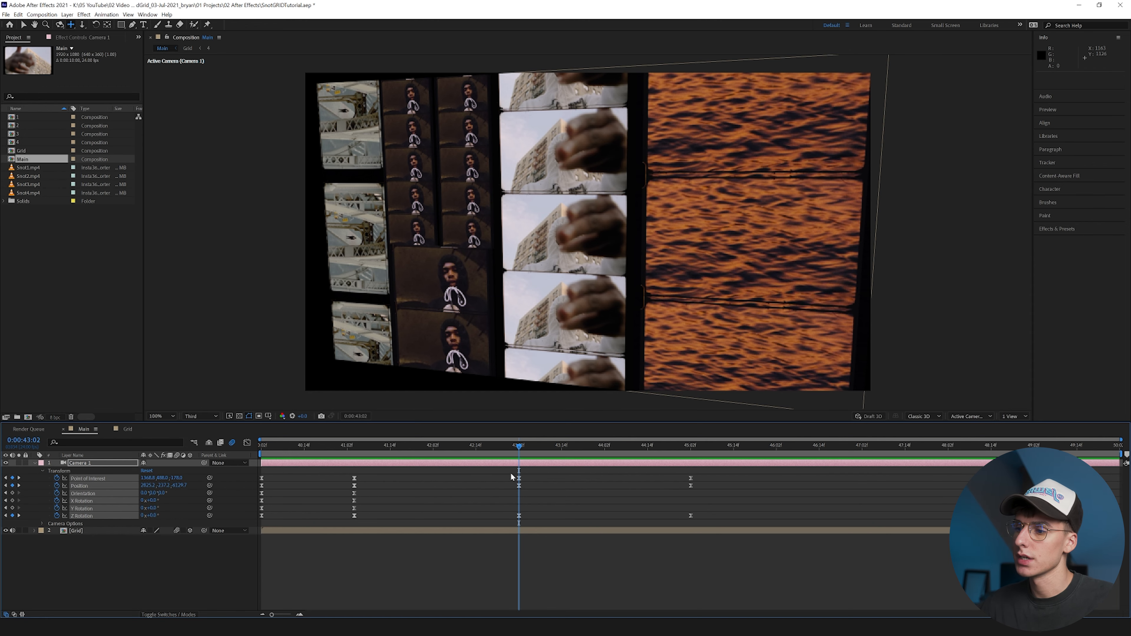
pyautogui.press('space')
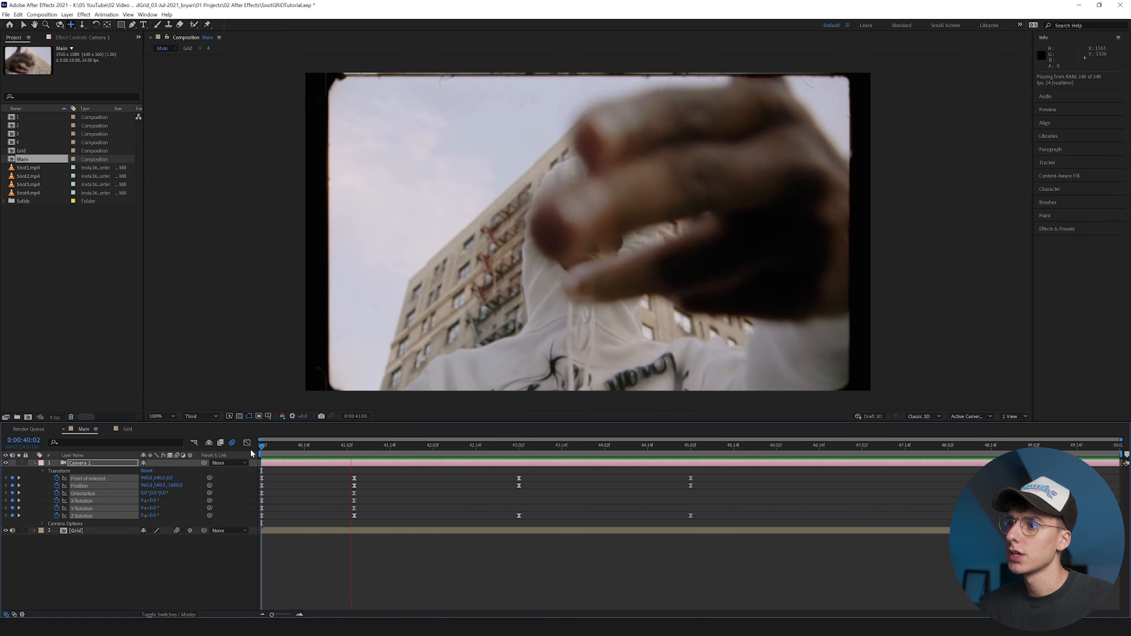
pyautogui.press('space')
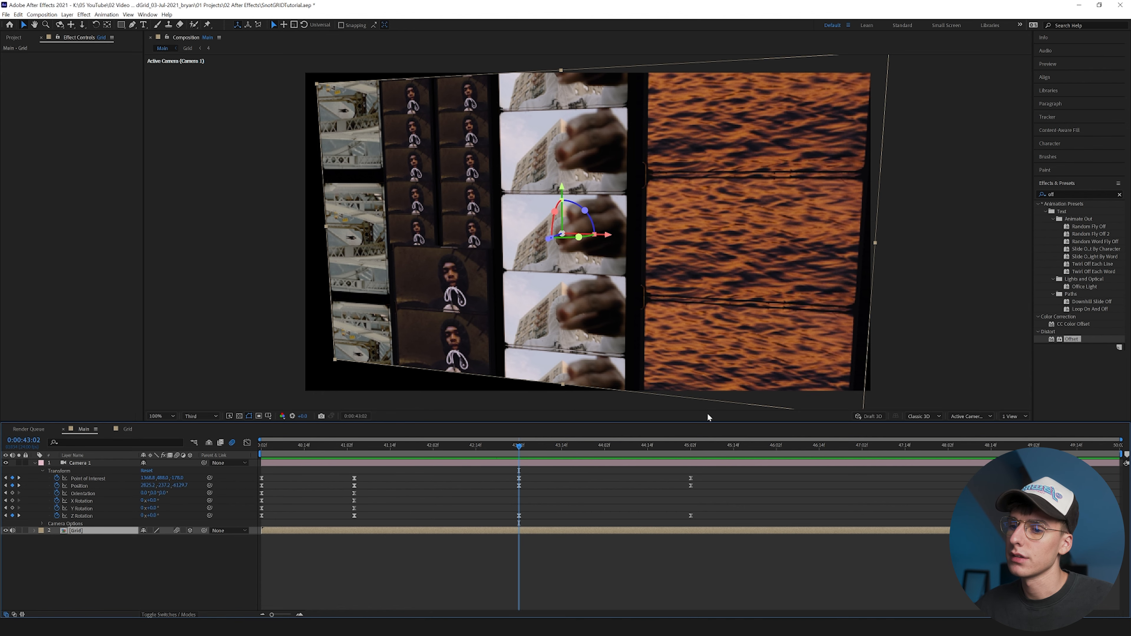
# In the Grid composition at 0:00:45:02, apply the Offset effect to layer 1 and keyframe its Shift Center To
pyautogui.click(690, 446)
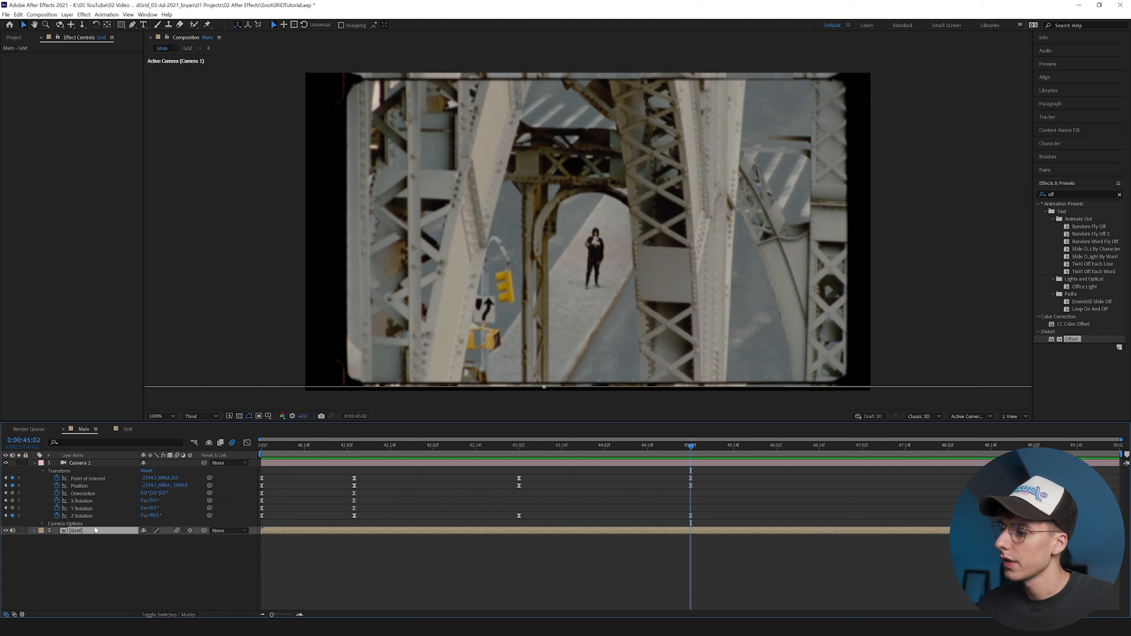
pyautogui.doubleClick(98, 534)
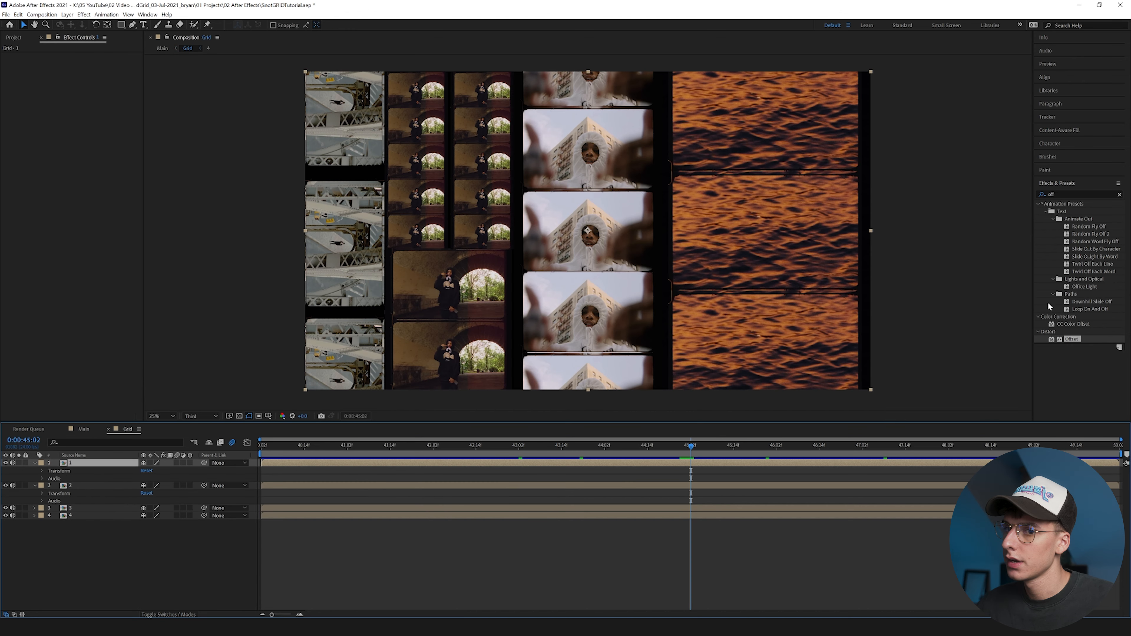
pyautogui.moveTo(1072, 340); pyautogui.dragTo(691, 466)
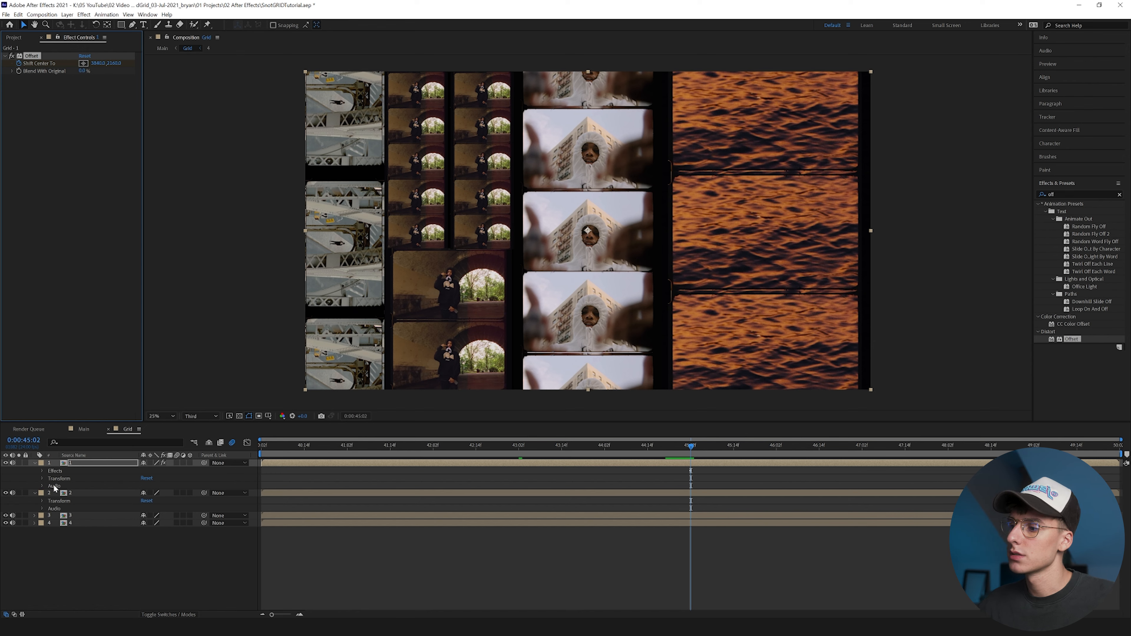
# Try shifting layer 1's column vertically with Offset and check the effect on the bridge clip in the Main composition
pyautogui.moveTo(111, 67); pyautogui.dragTo(646, 441)
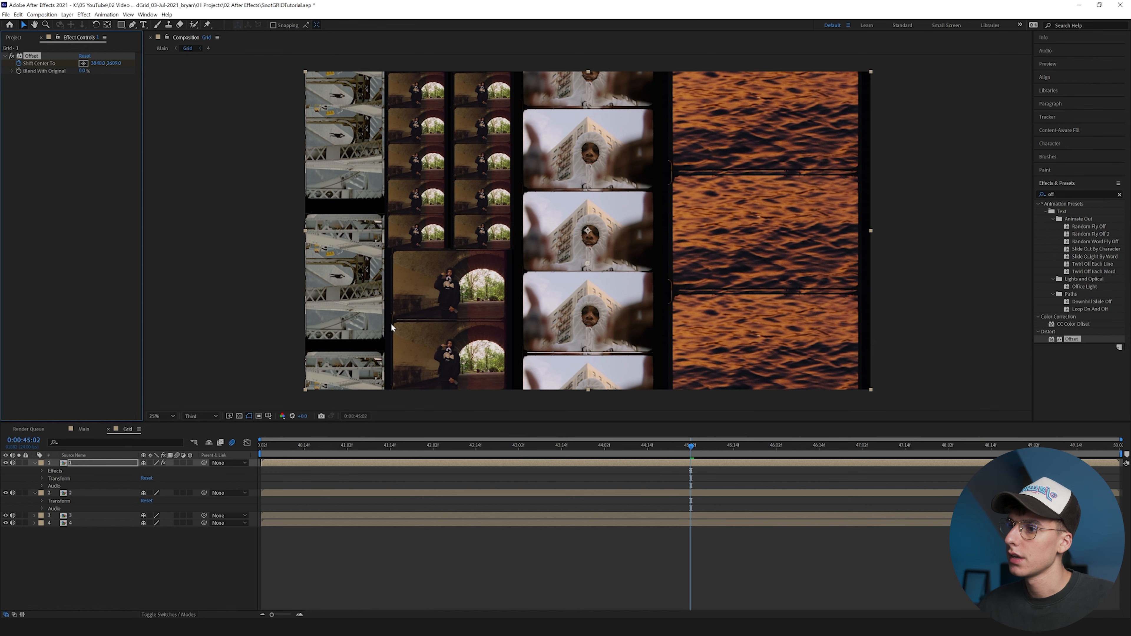
pyautogui.click(84, 429)
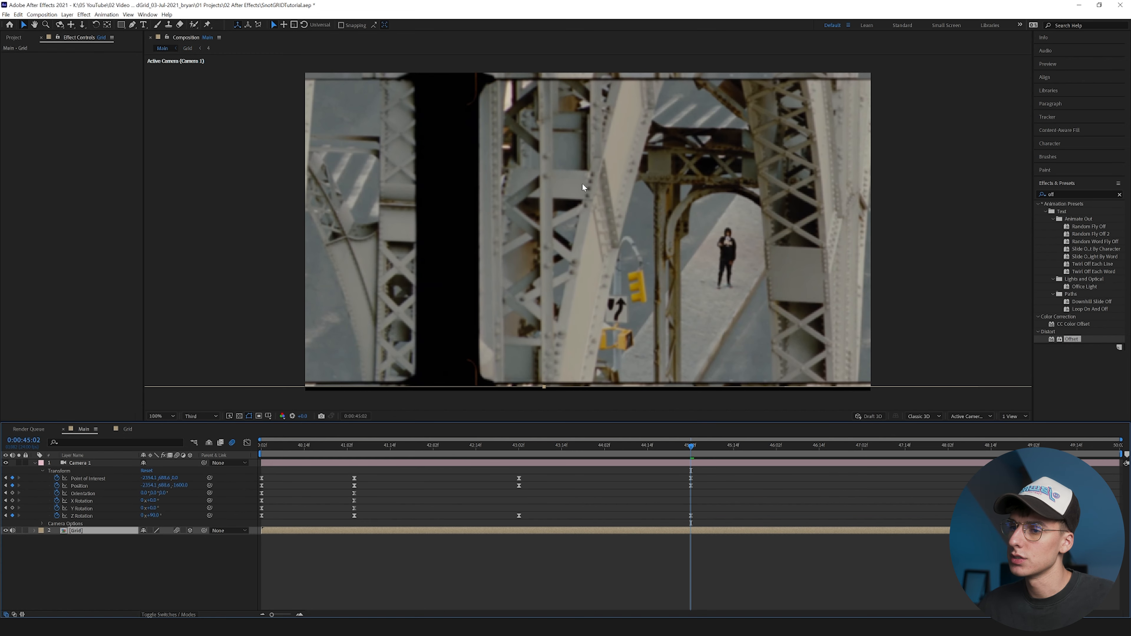
pyautogui.click(124, 429)
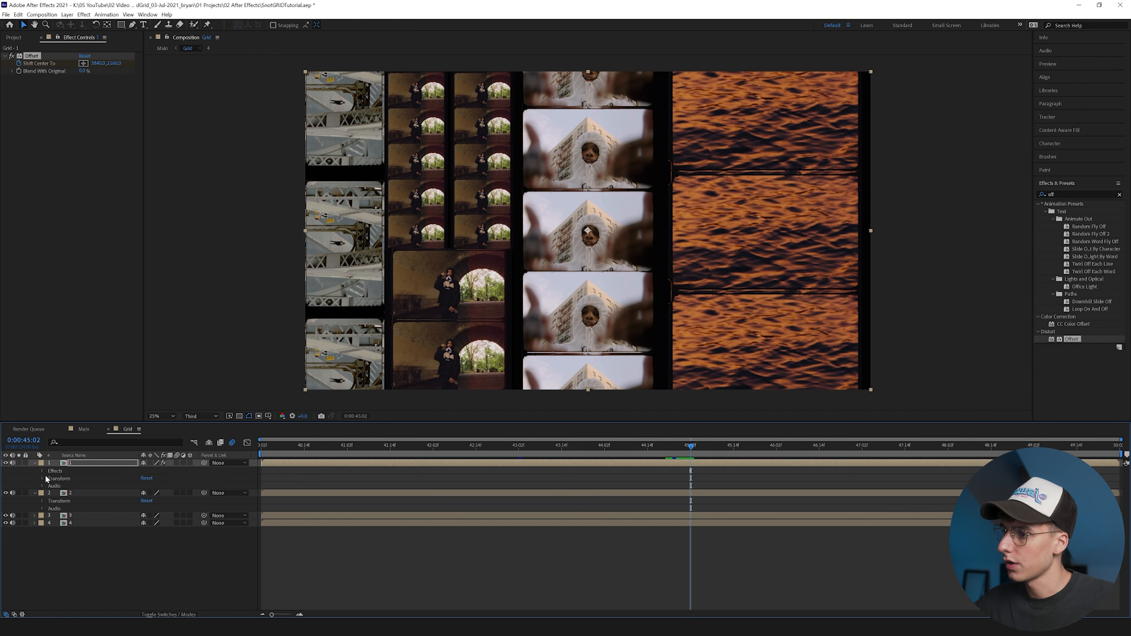
# At 0:00:40:02, raise the vertical Shift Center To value of layer 1 so its column scrolls, and preview it
pyautogui.press('u')
pyautogui.click(326, 445)
pyautogui.press('Home')
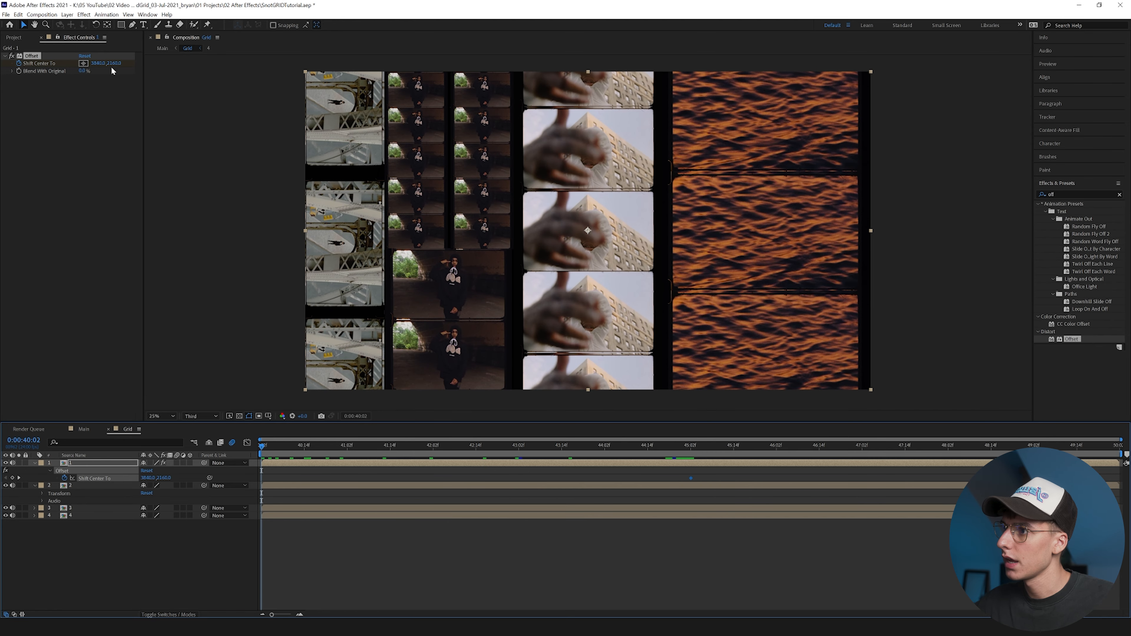
pyautogui.moveTo(114, 63); pyautogui.dragTo(284, 91)
pyautogui.moveTo(112, 67); pyautogui.dragTo(414, 77)
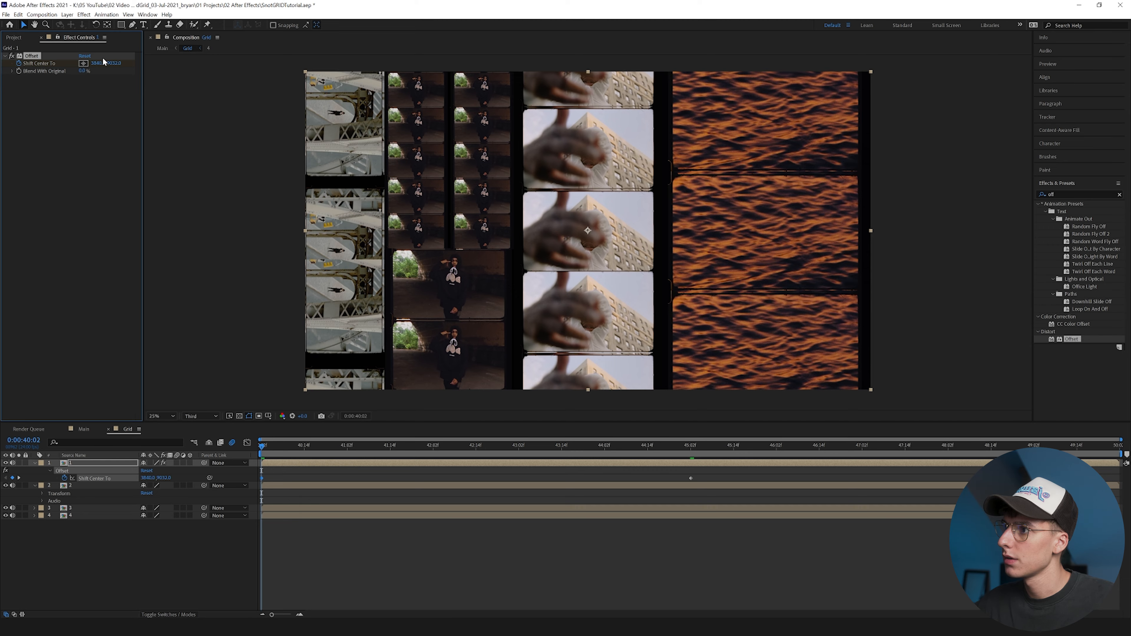
pyautogui.press('space')
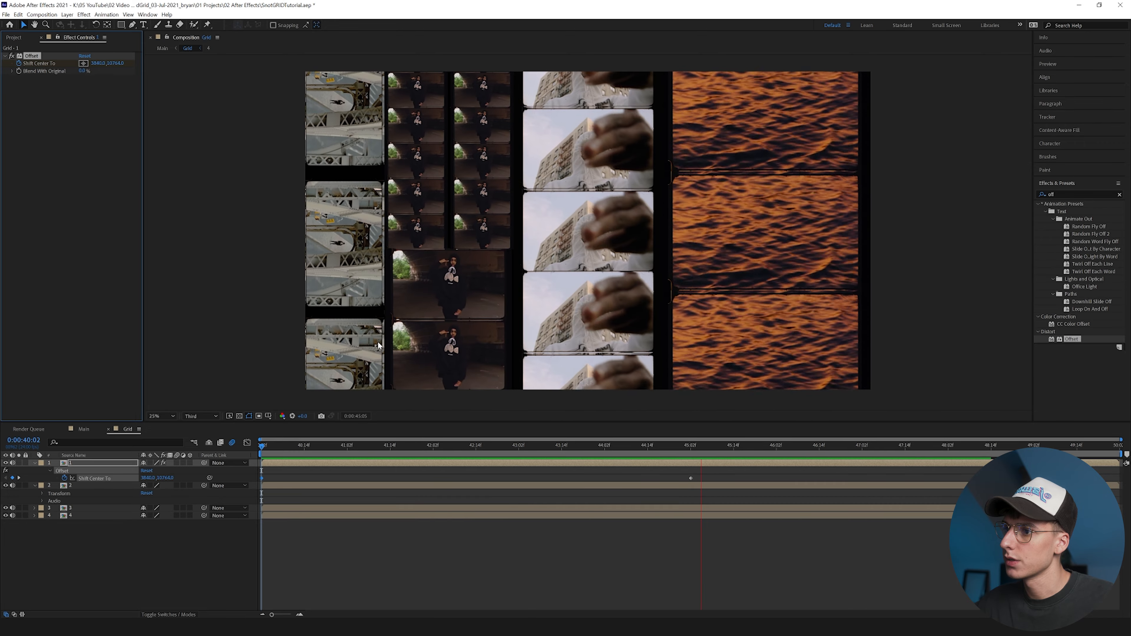
# Apply Easy Ease to both of layer 1's Shift Center To keyframes and preview the eased scroll from the start
pyautogui.moveTo(705, 472); pyautogui.dragTo(262, 479)
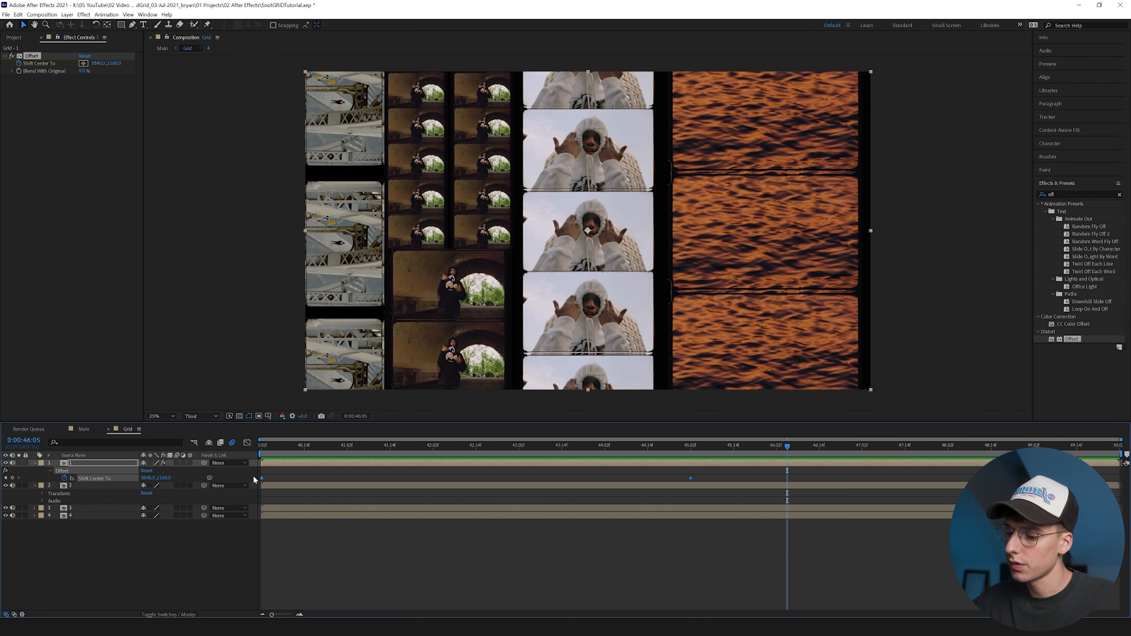
pyautogui.press('Home')
pyautogui.press('space')
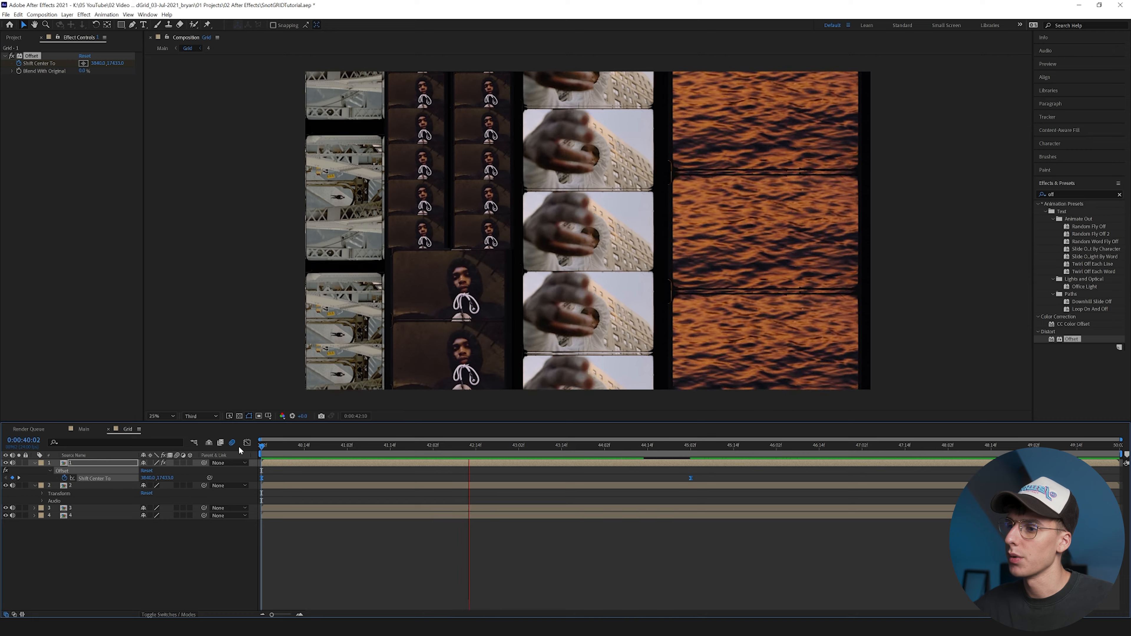
pyautogui.press('k')
# Apply the Offset effect to layer 2, keyframe Shift Center To at 0:00:45:02, and return to 0:00:40:02
pyautogui.hotkey('ctrl', 'Down')
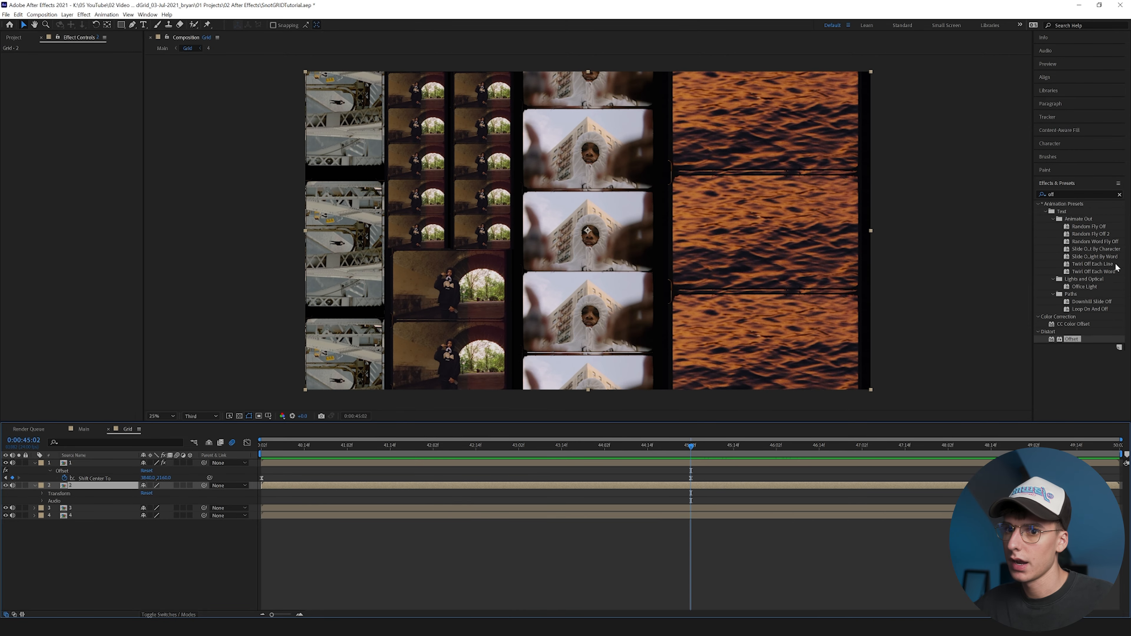
pyautogui.moveTo(1068, 340); pyautogui.dragTo(594, 485)
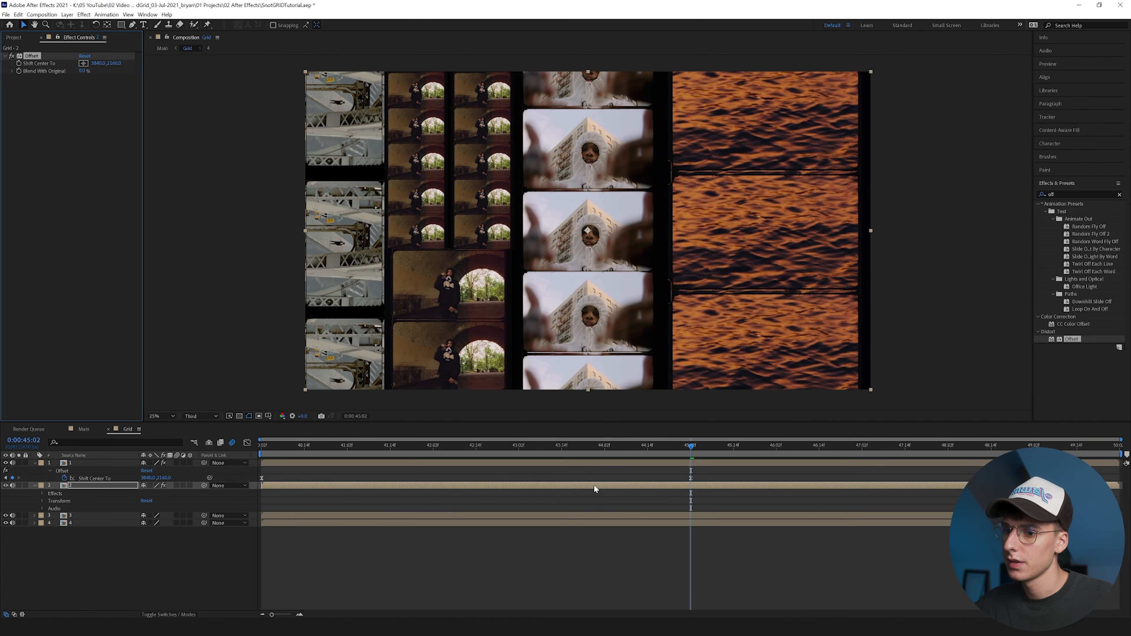
pyautogui.click(261, 447)
pyautogui.hotkey('ctrl', 'v')
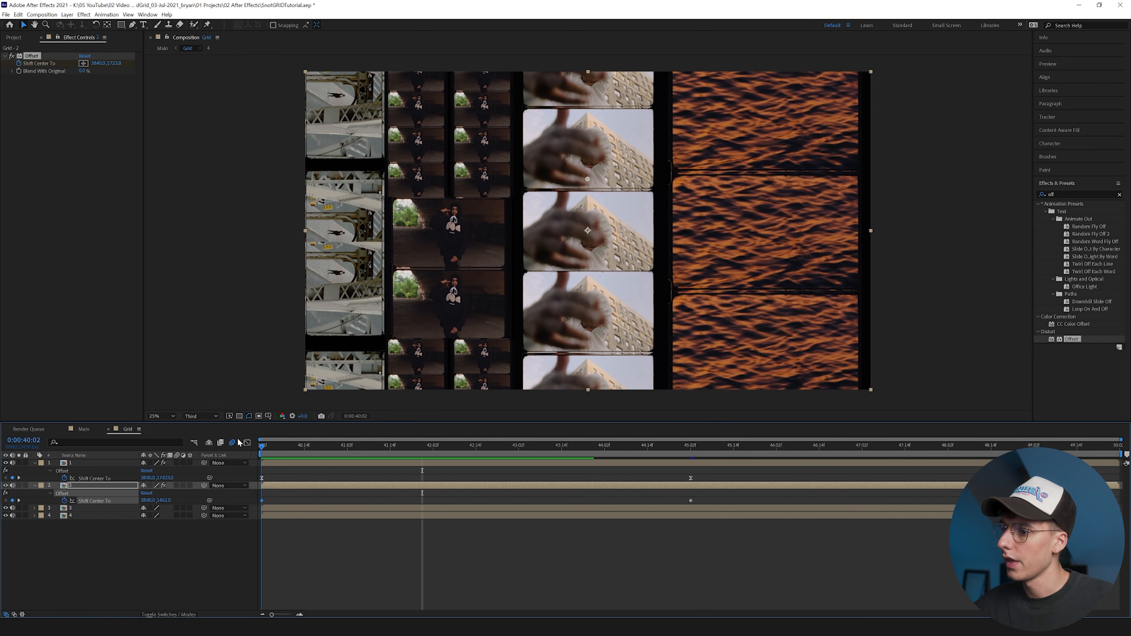
# Lower layer 2's vertical Shift Center To at 0:00:40:02 to a negative value, fine-tune it with previews, and ease both keyframes
pyautogui.moveTo(113, 66); pyautogui.dragTo(71, 67)
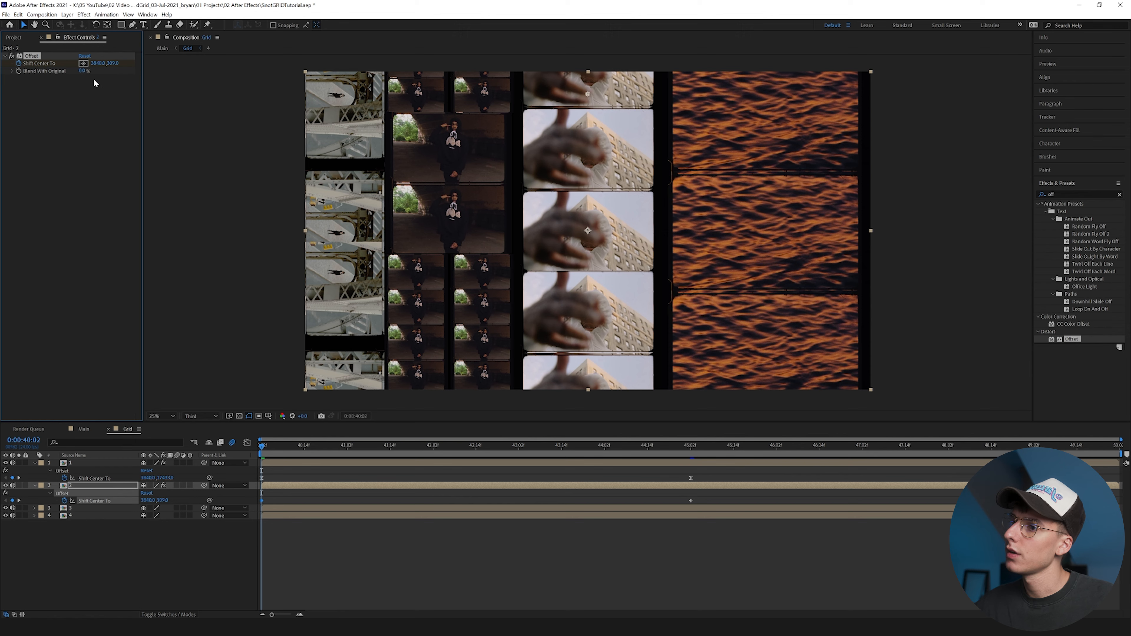
pyautogui.moveTo(115, 63); pyautogui.dragTo(58, 97)
pyautogui.moveTo(117, 63); pyautogui.dragTo(92, 82)
pyautogui.press('space')
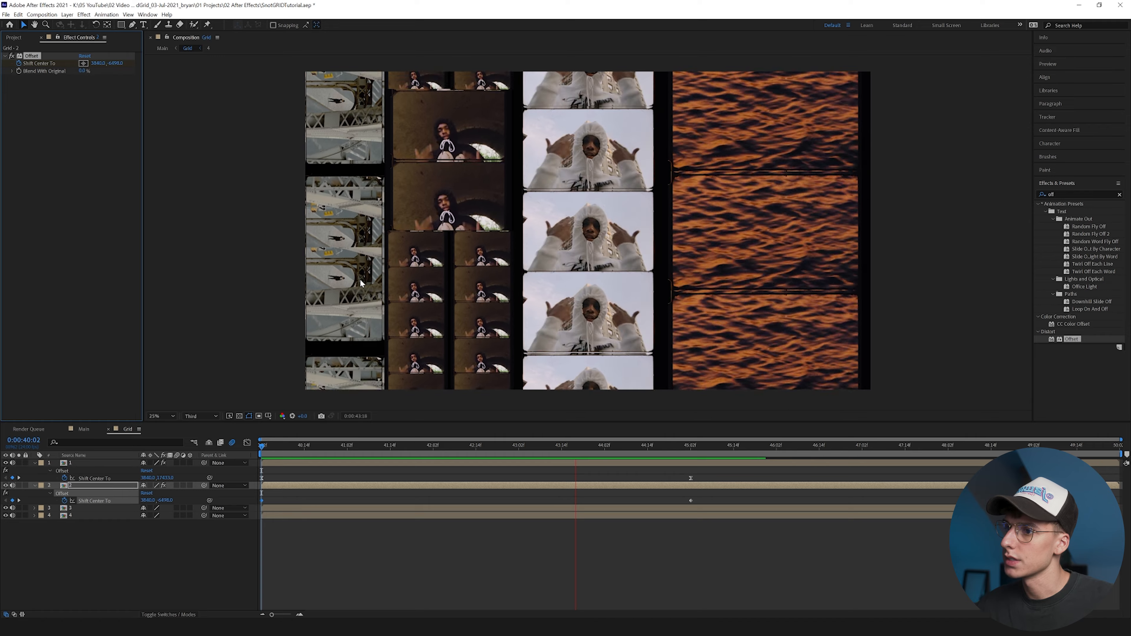
pyautogui.press('space')
pyautogui.moveTo(116, 63); pyautogui.dragTo(614, 87)
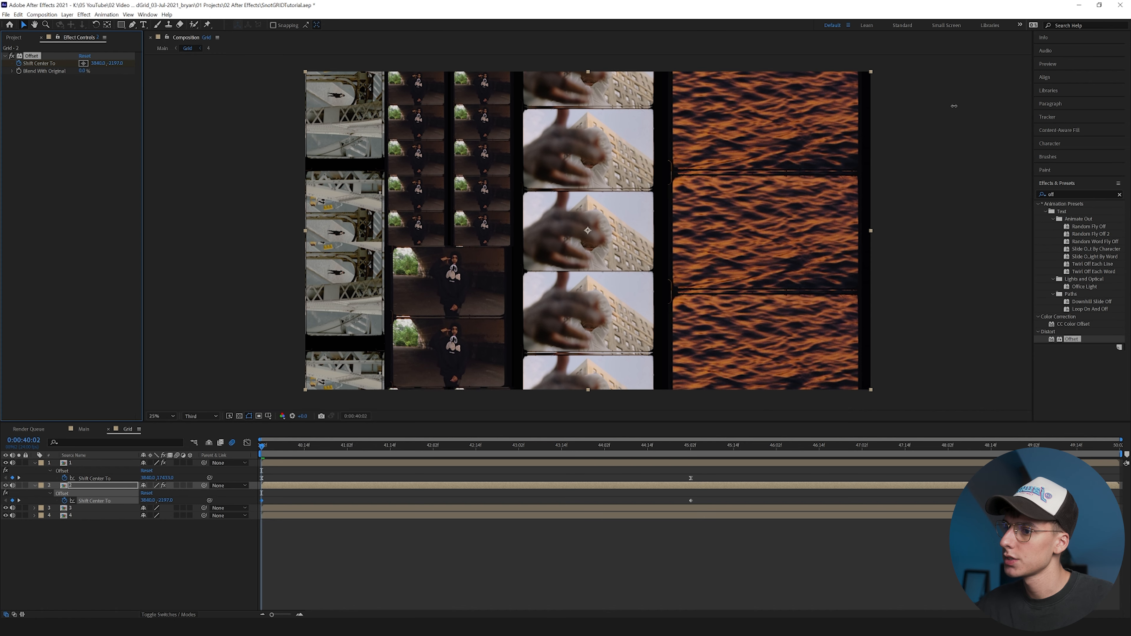
pyautogui.press('space')
pyautogui.press('space')
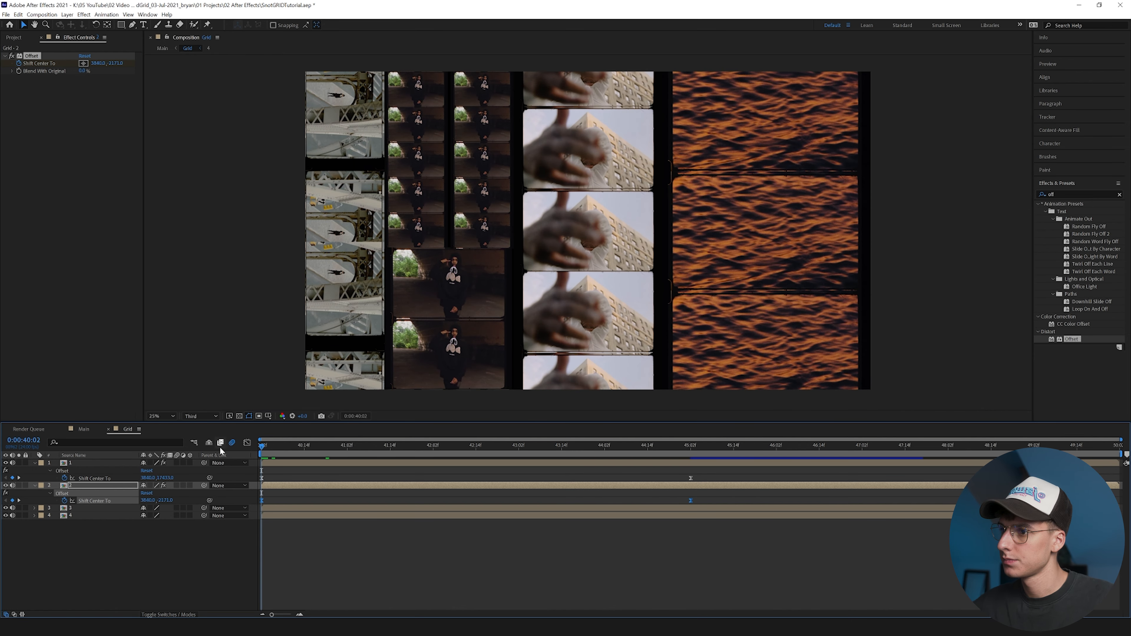
# Apply Offset to layers 3 and 4 with eased Shift Center To keyframes at 0:00:40:02 and 0:00:45:02, and preview the scrolling columns
pyautogui.click(603, 510)
pyautogui.moveTo(604, 512); pyautogui.dragTo(603, 509)
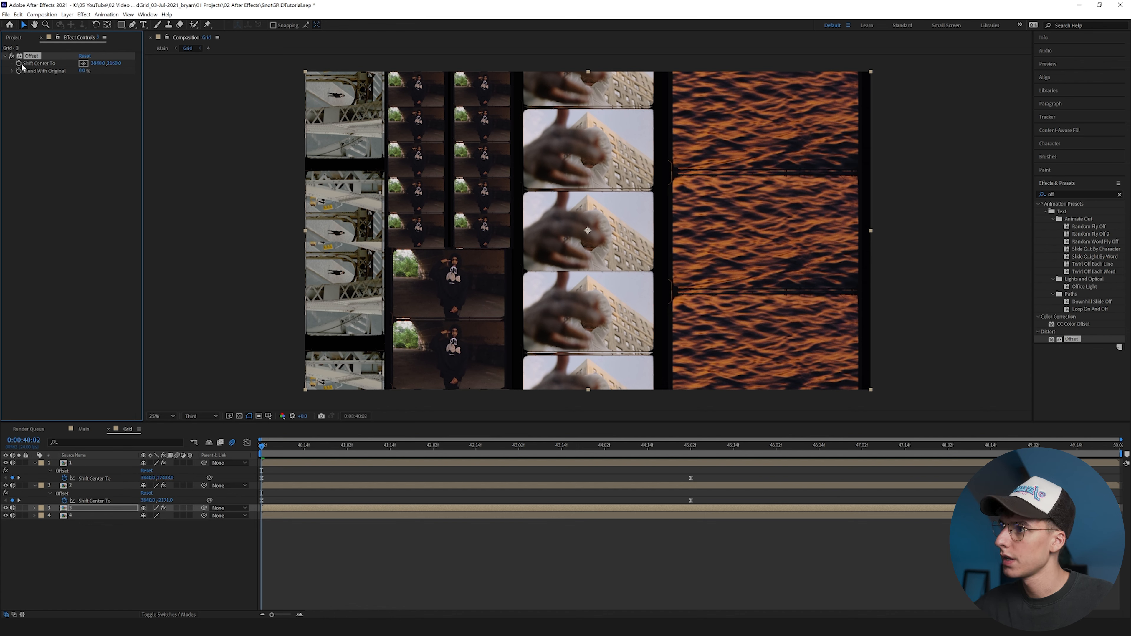
pyautogui.press('u')
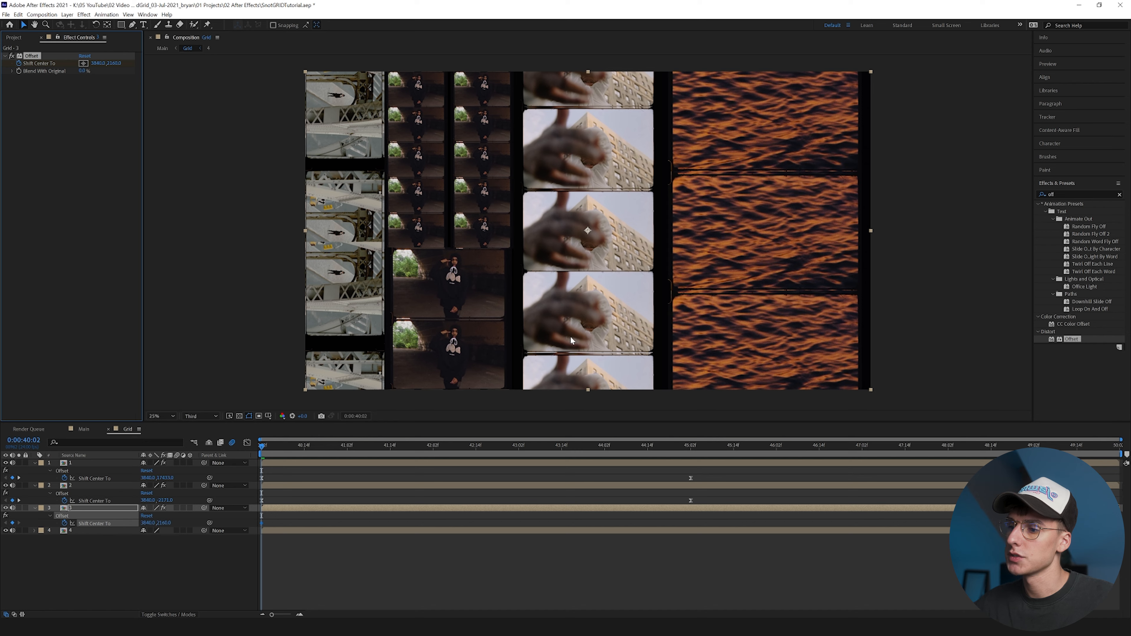
pyautogui.click(691, 445)
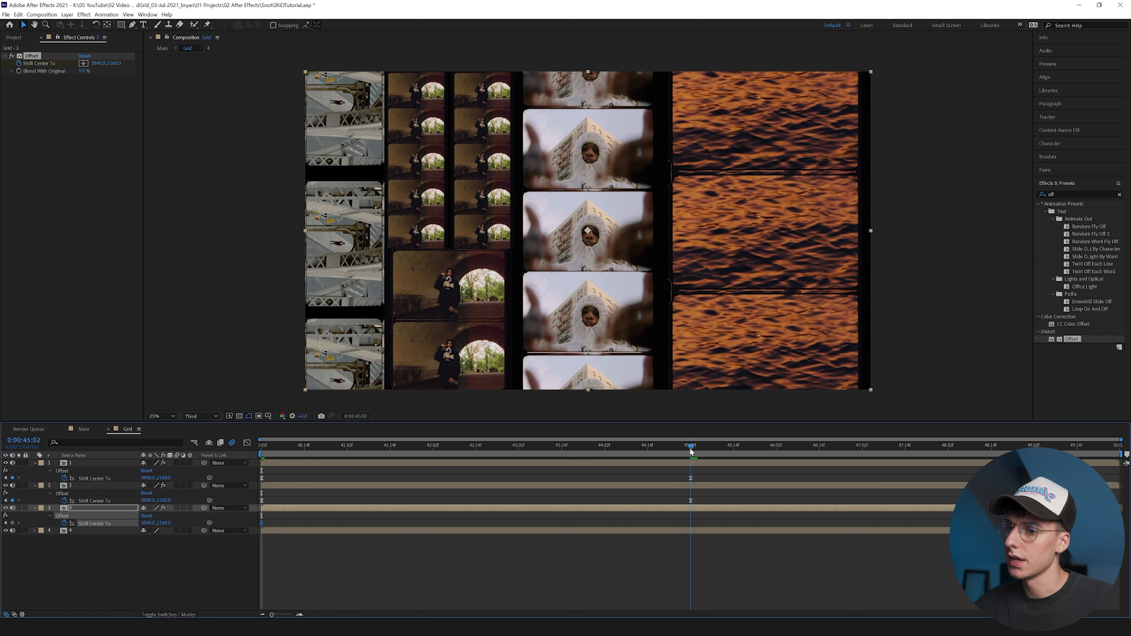
pyautogui.click(390, 446)
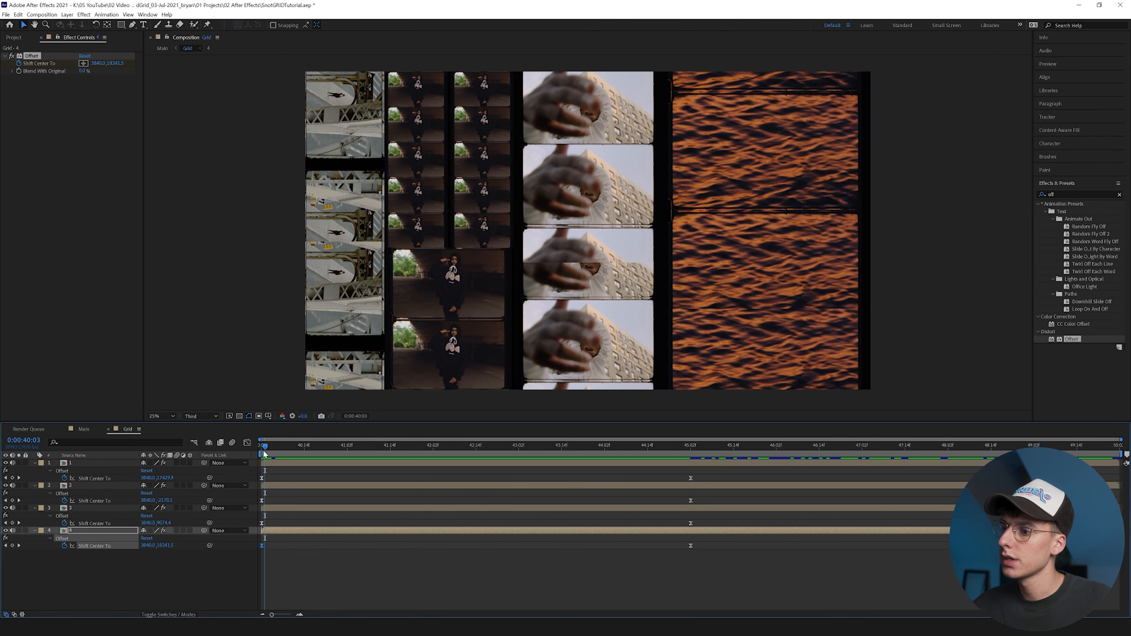
pyautogui.press('space')
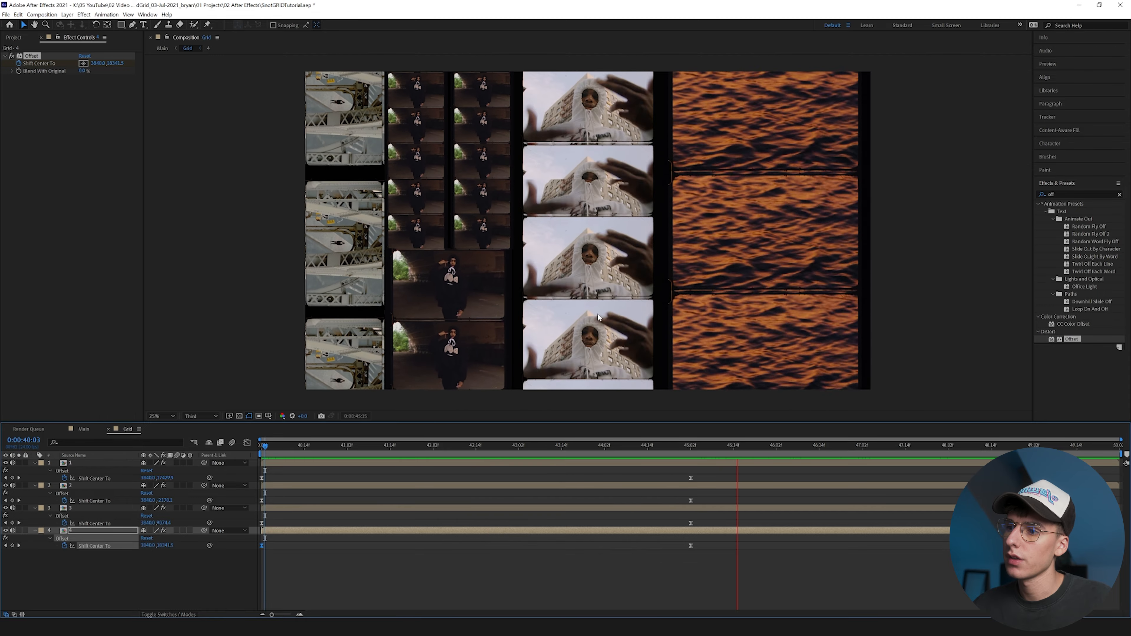
pyautogui.press('space')
# Find the RSMB effect and apply it to layers 1 to 4 in the Grid composition for motion blur on the scrolling columns
pyautogui.moveTo(534, 454); pyautogui.dragTo(477, 459)
pyautogui.click(1119, 194)
pyautogui.click(1078, 195)
pyautogui.write('r')
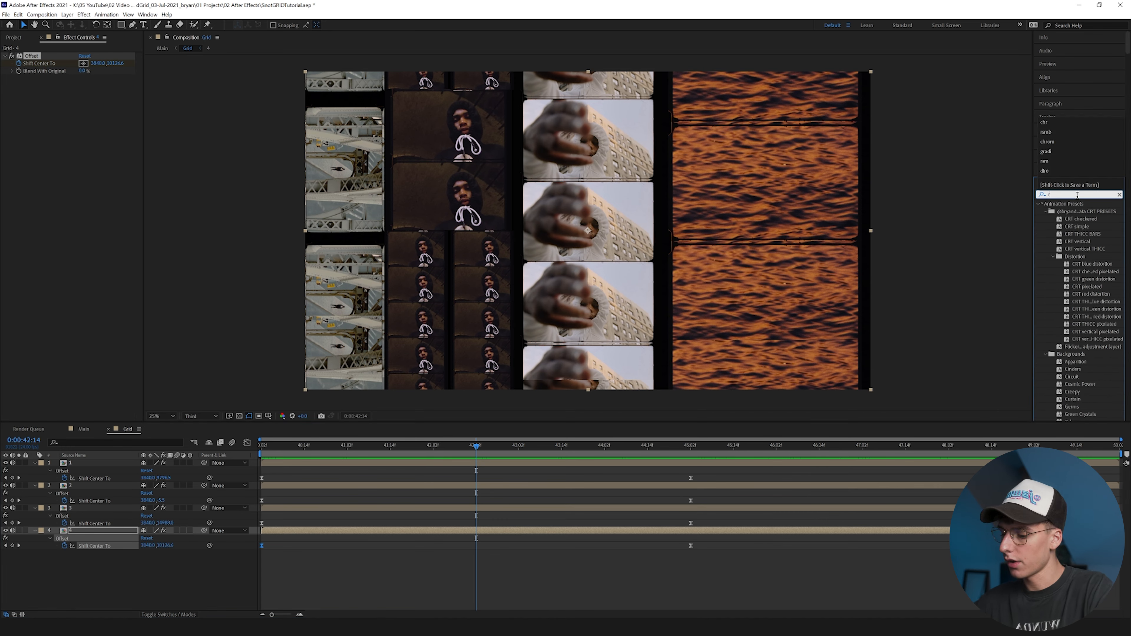
pyautogui.write('smb')
pyautogui.moveTo(1063, 211); pyautogui.dragTo(469, 461)
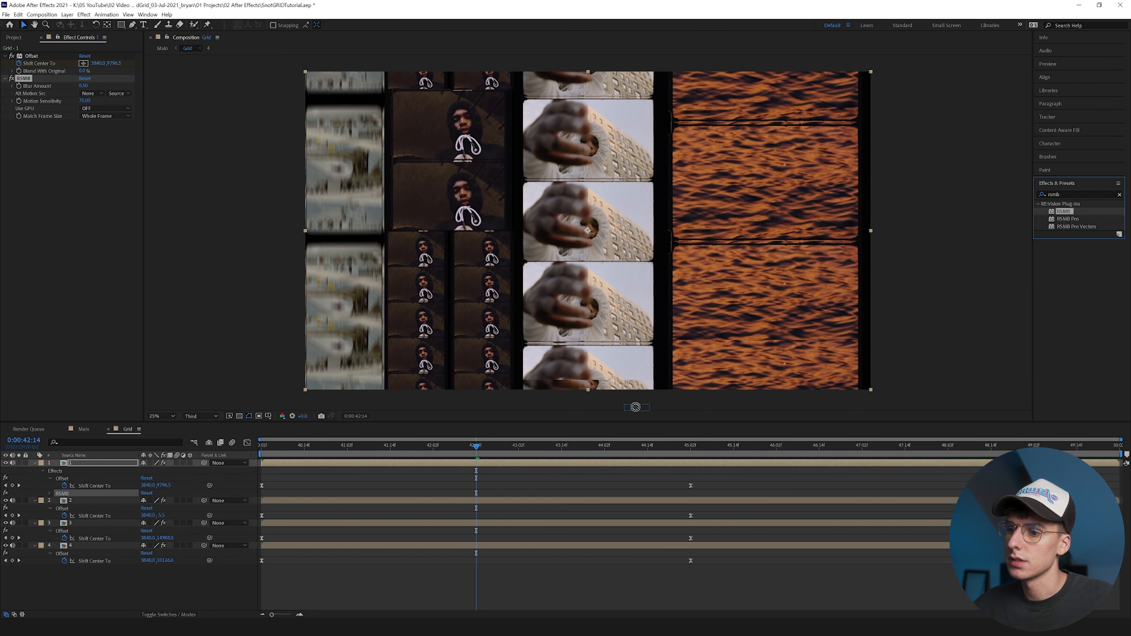
pyautogui.moveTo(780, 363); pyautogui.dragTo(782, 365)
pyautogui.moveTo(1062, 215); pyautogui.dragTo(439, 576)
# Preview the camera animation with the blurred scrolling columns from the start of the Main composition, stopping at 0:00:43:06
pyautogui.moveTo(308, 445); pyautogui.dragTo(233, 451)
pyautogui.press('space')
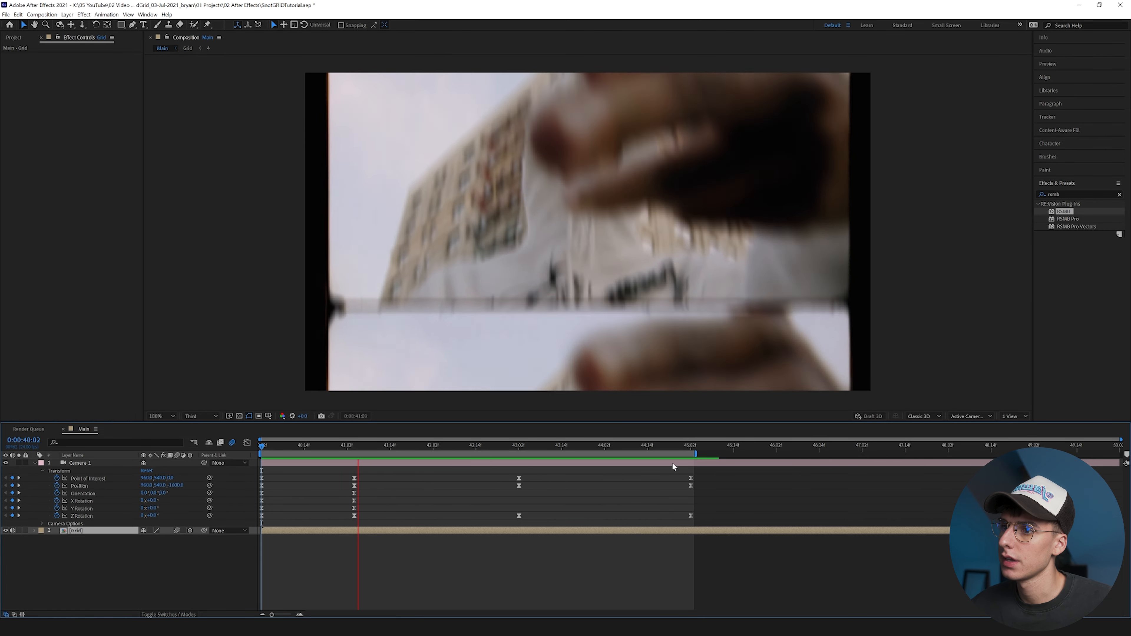
pyautogui.press('space')
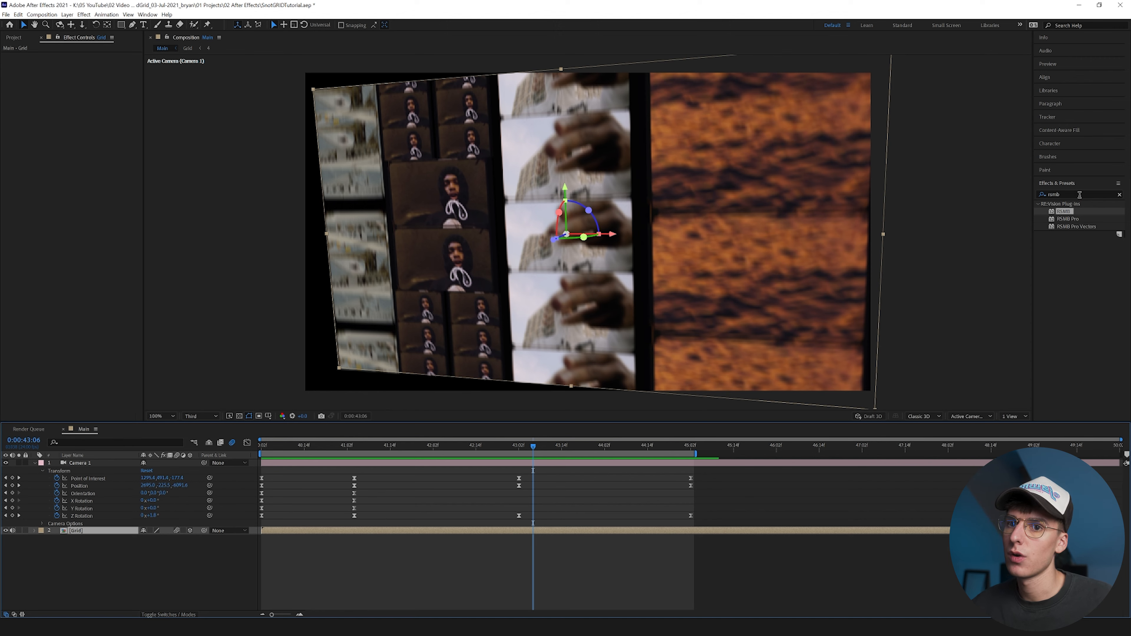
# Apply Motion Tile to the Grid layer in Main and set Output Width and Output Height to 250
pyautogui.moveTo(1081, 194); pyautogui.dragTo(950, 194)
pyautogui.write('motion')
pyautogui.moveTo(1068, 308); pyautogui.dragTo(316, 532)
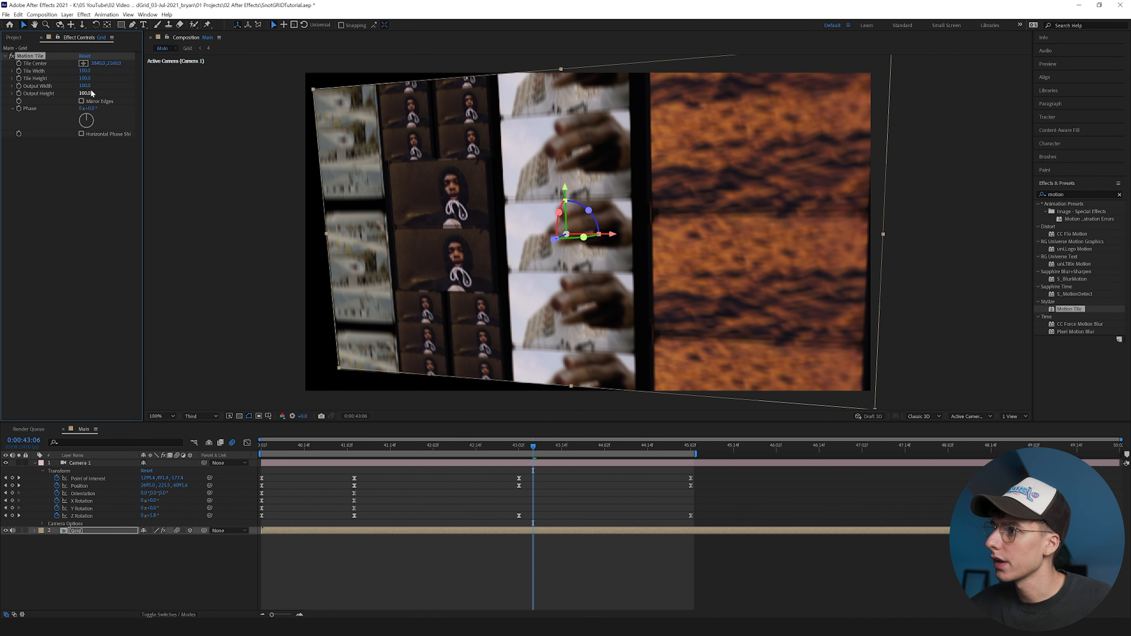
pyautogui.write('250')
pyautogui.click(102, 116)
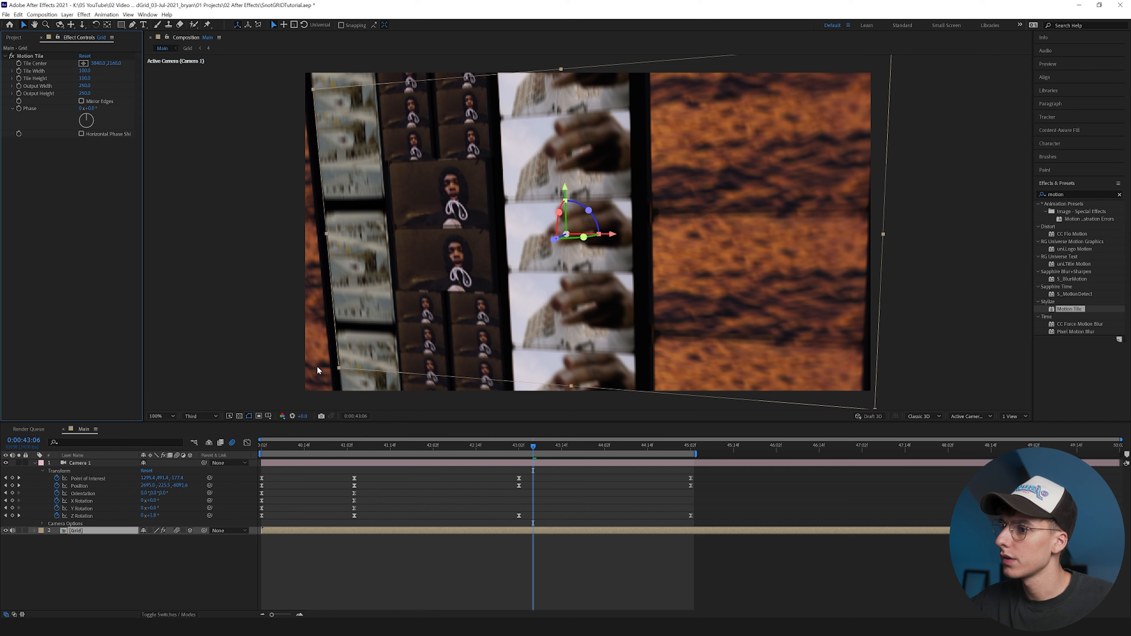
# Try Mirror Edges in the Grid layer's Motion Tile at 0:00:43:02, and switch the option off again
pyautogui.moveTo(533, 448)
pyautogui.mouseDown()
pyautogui.moveTo(485, 448)
pyautogui.moveTo(574, 452)
pyautogui.moveTo(519, 450)
pyautogui.mouseUp()
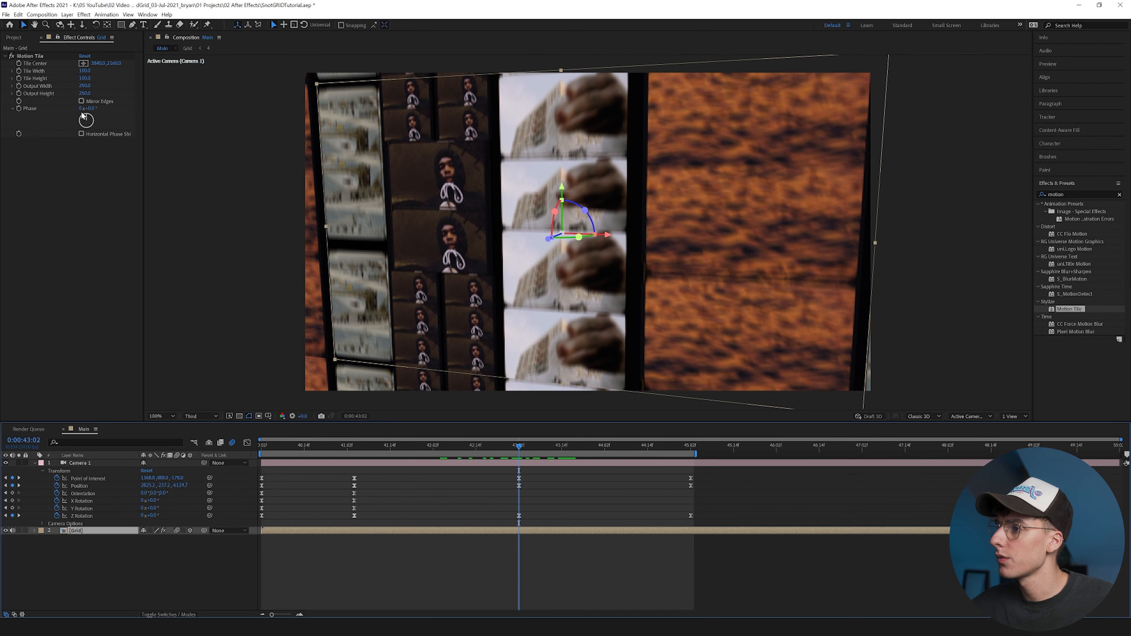
pyautogui.click(82, 101)
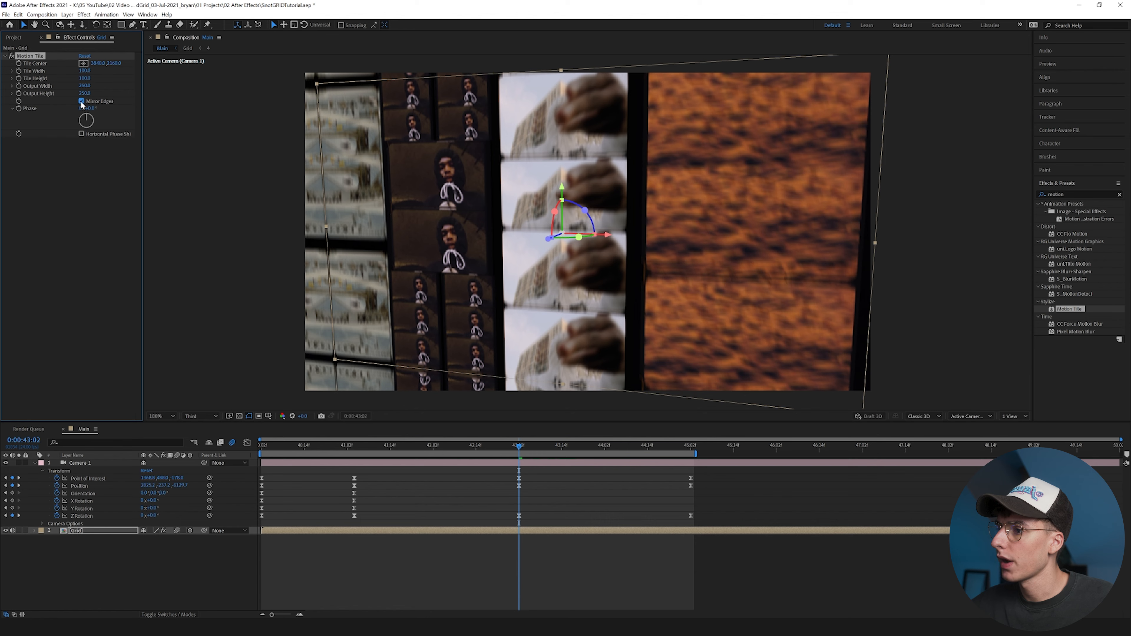
pyautogui.click(81, 101)
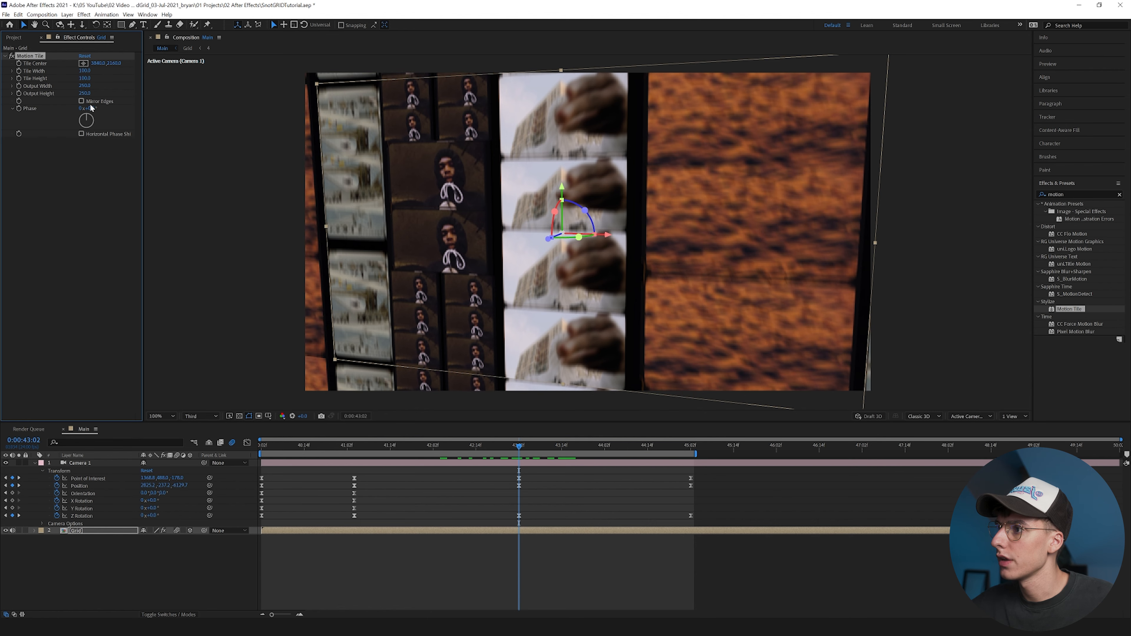
# Return to the start of the Main composition at 0:00:40:02 and preview the tiled grid animation
pyautogui.click(264, 450)
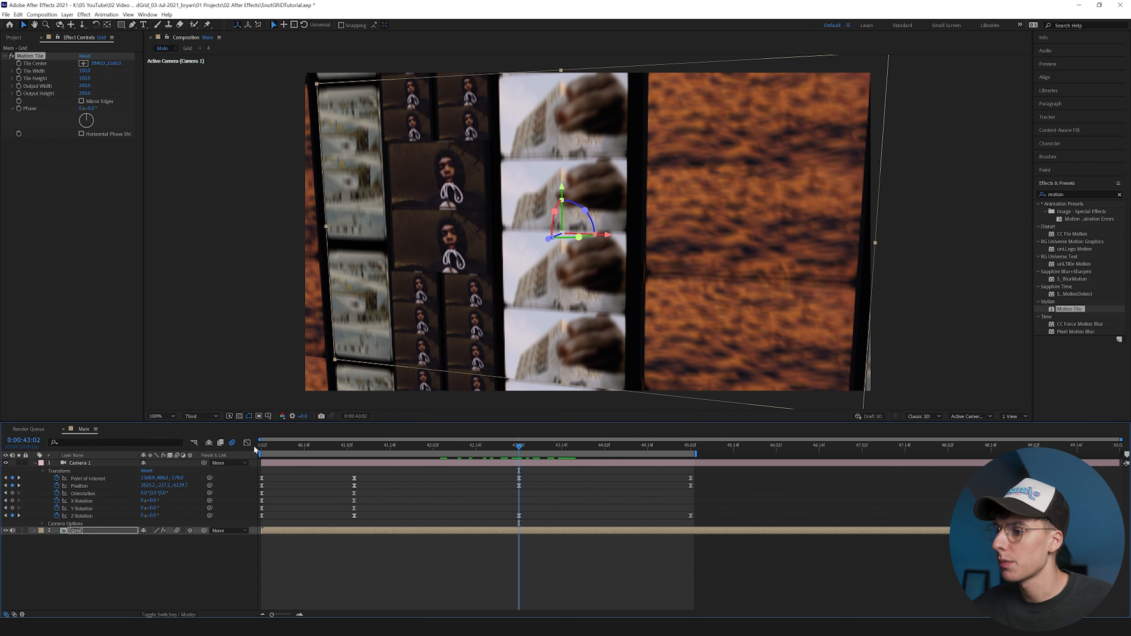
pyautogui.press('Home')
pyautogui.press('space')
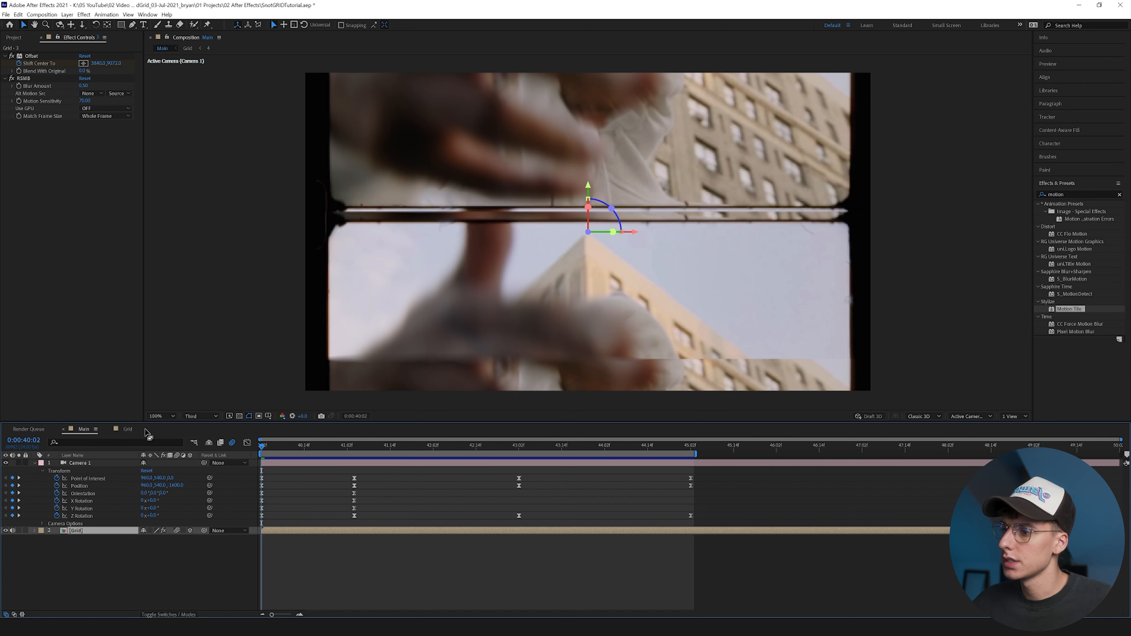
# Set the vertical Shift Center To of layer 3's Offset in Grid to about 9719 at 0:00:40:02, framing one clip in Main's opening view
pyautogui.click(126, 429)
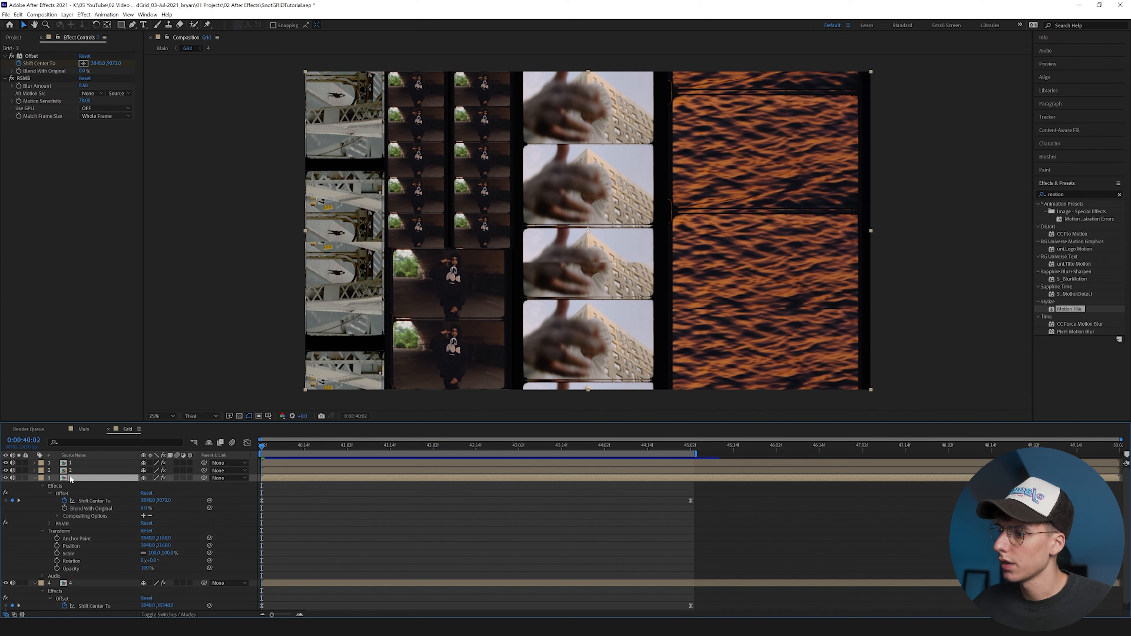
pyautogui.moveTo(113, 65); pyautogui.dragTo(386, 52)
pyautogui.click(82, 430)
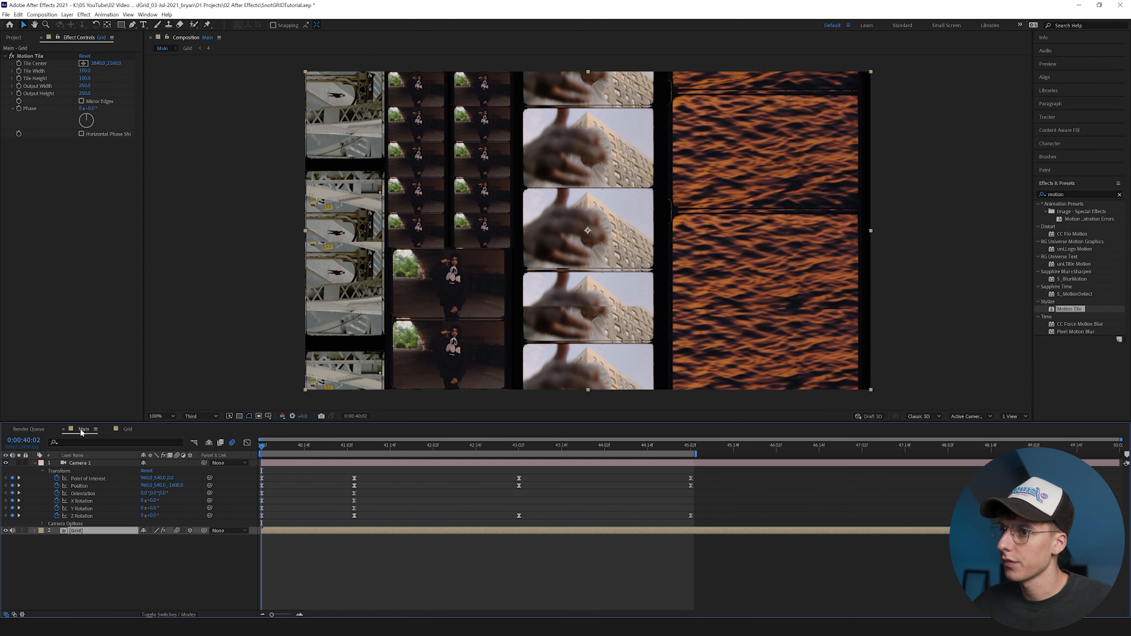
pyautogui.click(122, 430)
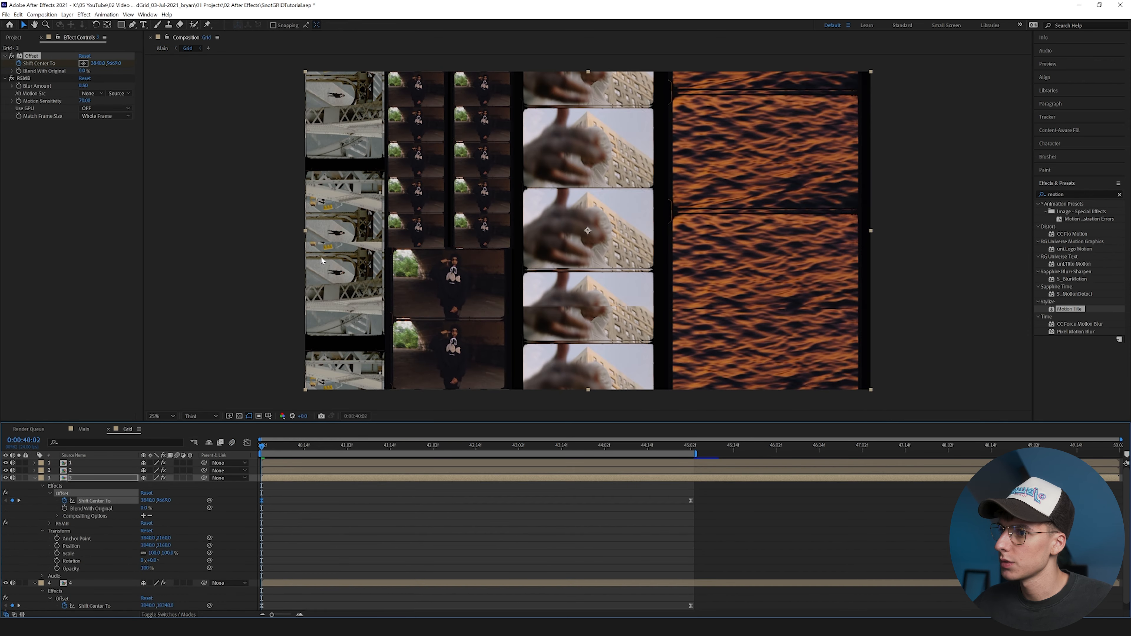
pyautogui.moveTo(115, 64); pyautogui.dragTo(141, 59)
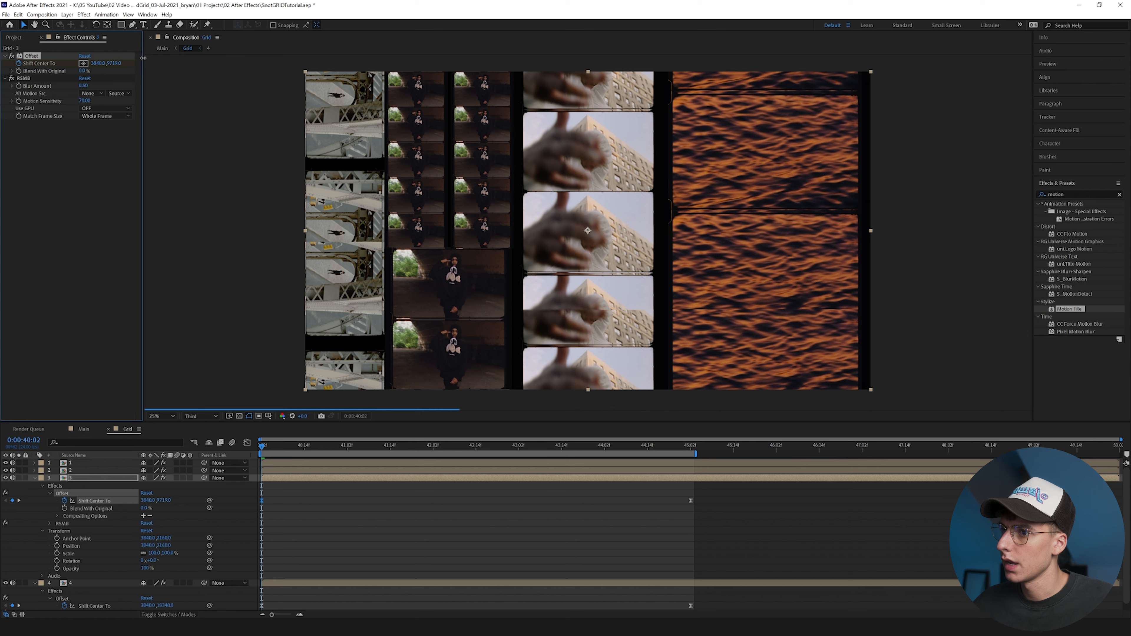
pyautogui.click(80, 429)
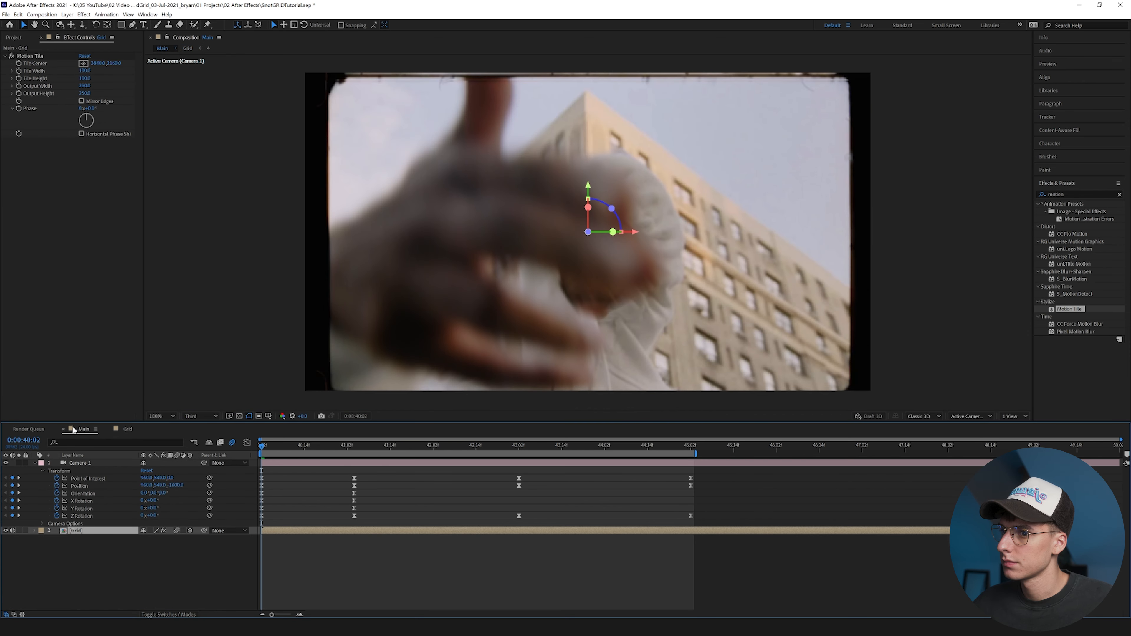
# Play and scrub through the Main composition to review the opening frame, camera move and tiled edges
pyautogui.press('space')
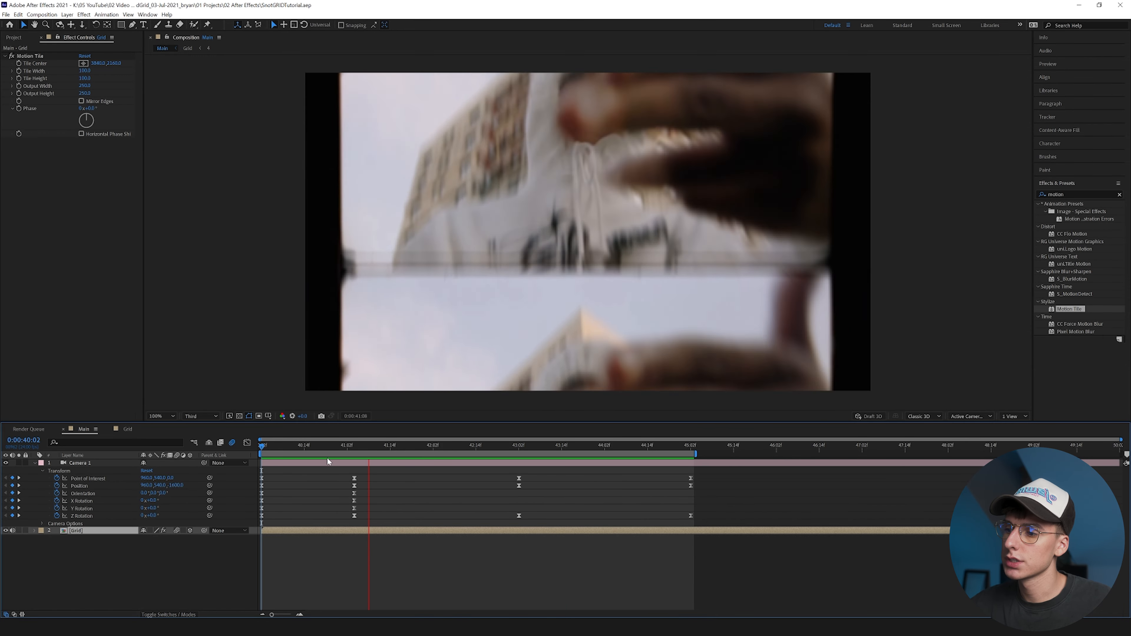
pyautogui.click(348, 448)
pyautogui.moveTo(348, 449); pyautogui.dragTo(252, 446)
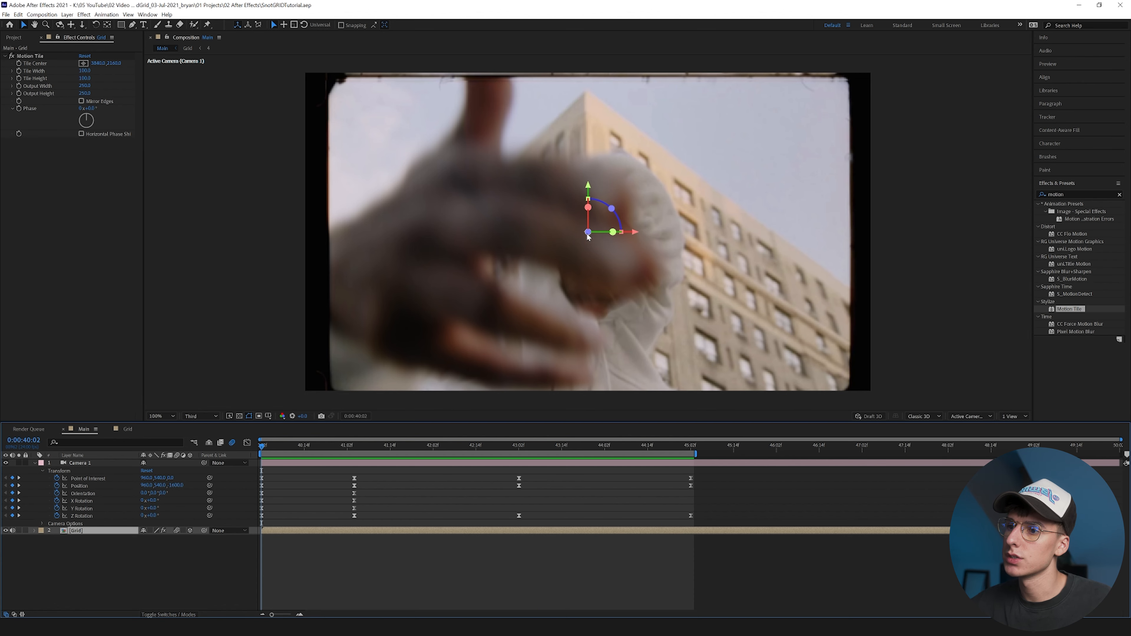
pyautogui.moveTo(263, 447); pyautogui.dragTo(552, 450)
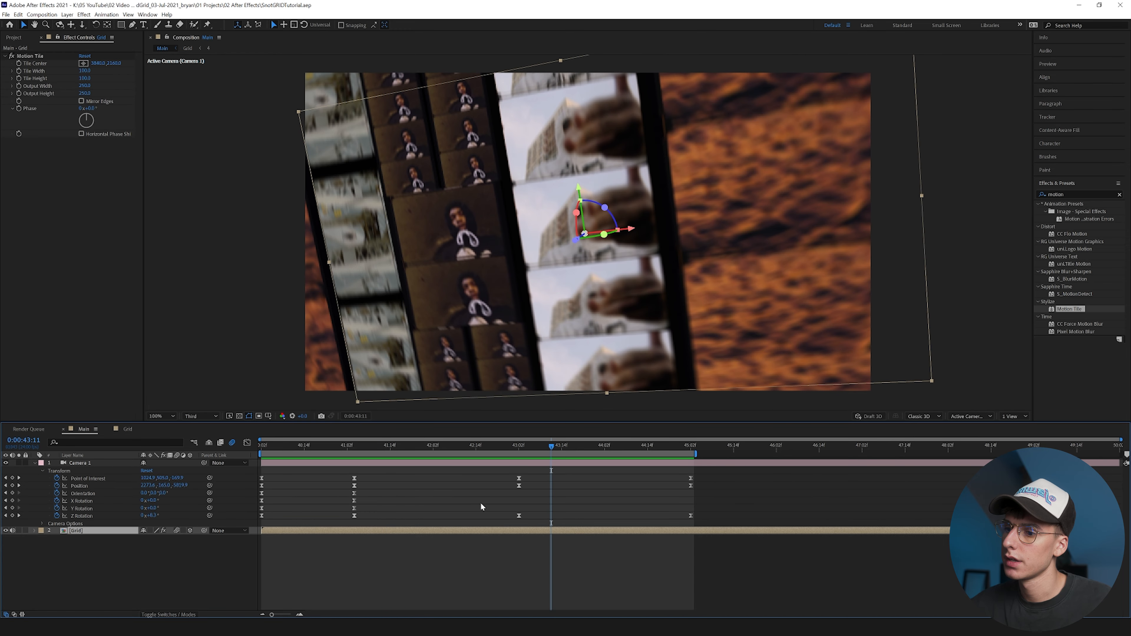
pyautogui.moveTo(557, 447); pyautogui.dragTo(702, 448)
pyautogui.press('space')
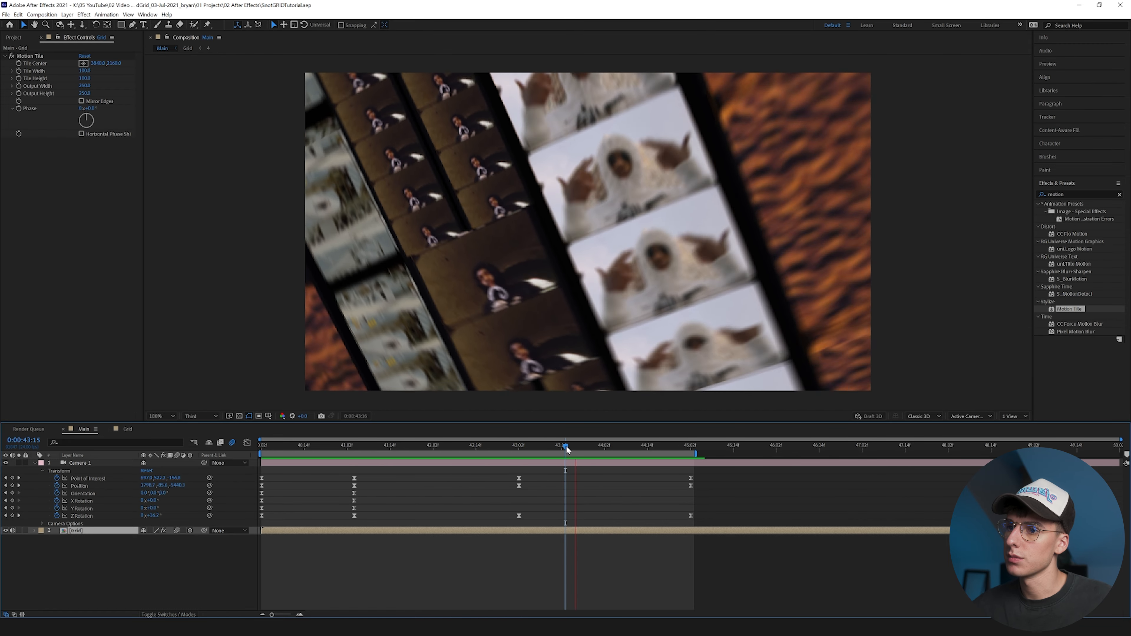